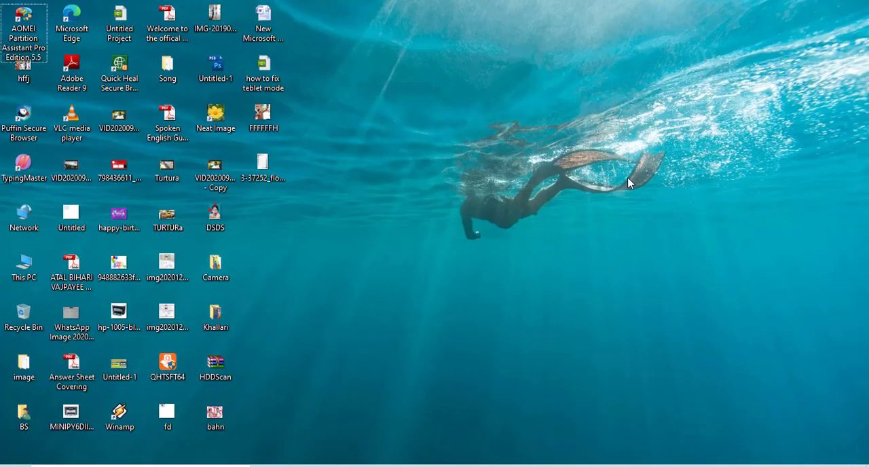
- Search Google for "ventoy" and open the download page on ventoy.net
{"action": "right_click", "coordinate": [627, 177]}
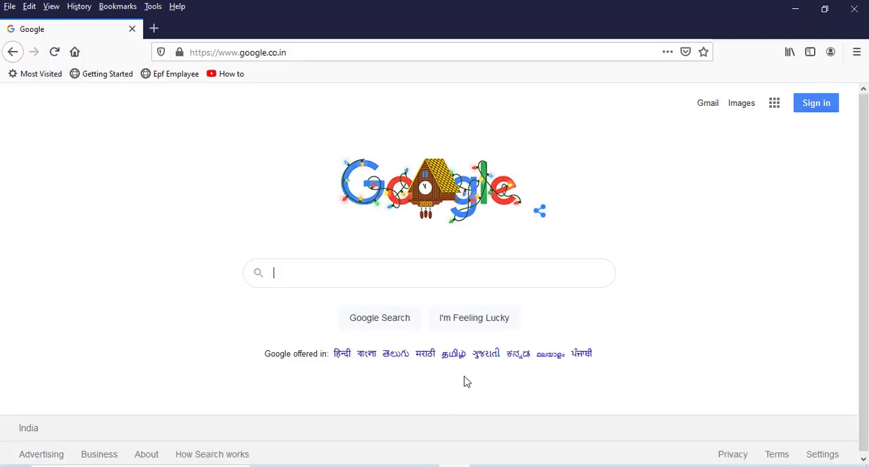
{"action": "left_click", "coordinate": [445, 271]}
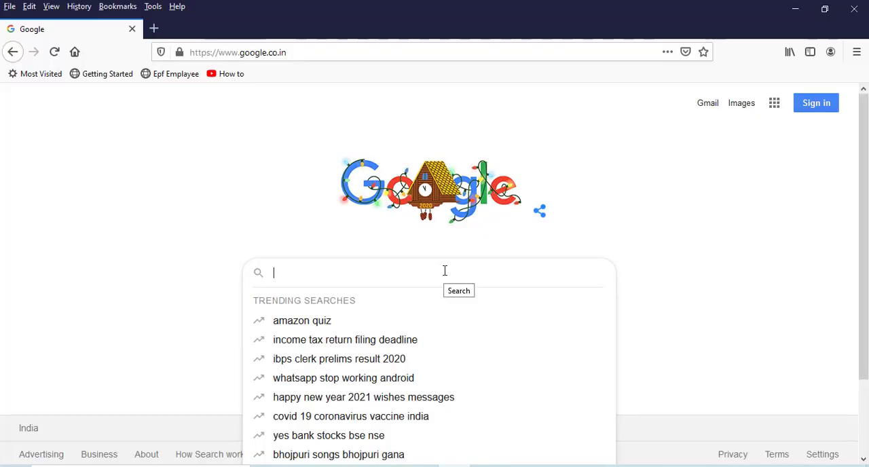
{"action": "type", "text": "ventoy"}
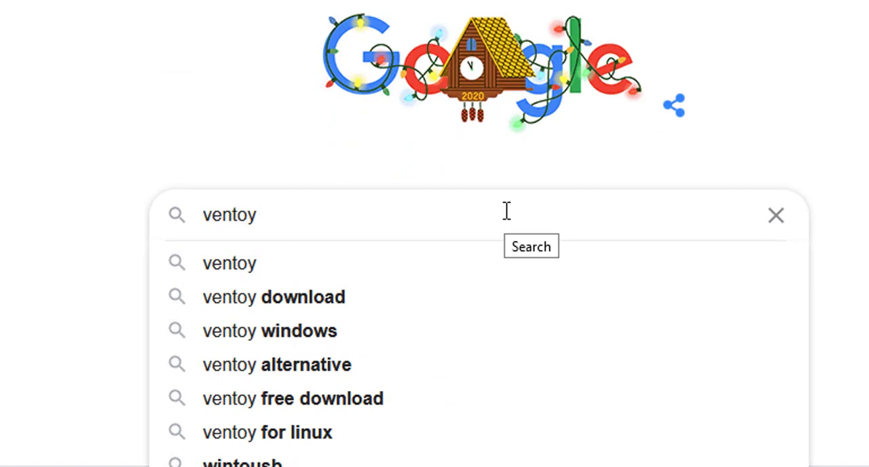
{"action": "key", "text": "Return"}
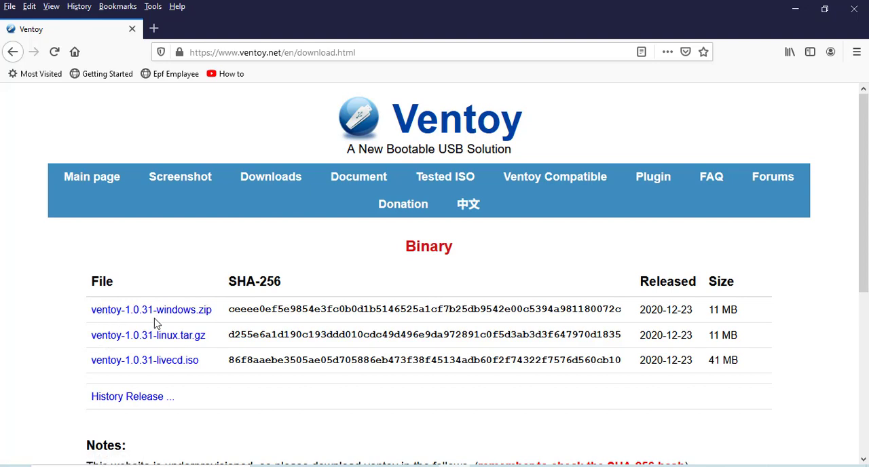
- Go to Ventoy's GitHub releases from the Windows zip link and save ventoy-1.0.31-windows.zip from the 1.0.31 release assets
{"action": "scroll", "coordinate": [165, 340], "scroll_direction": "down", "scroll_amount": 2}
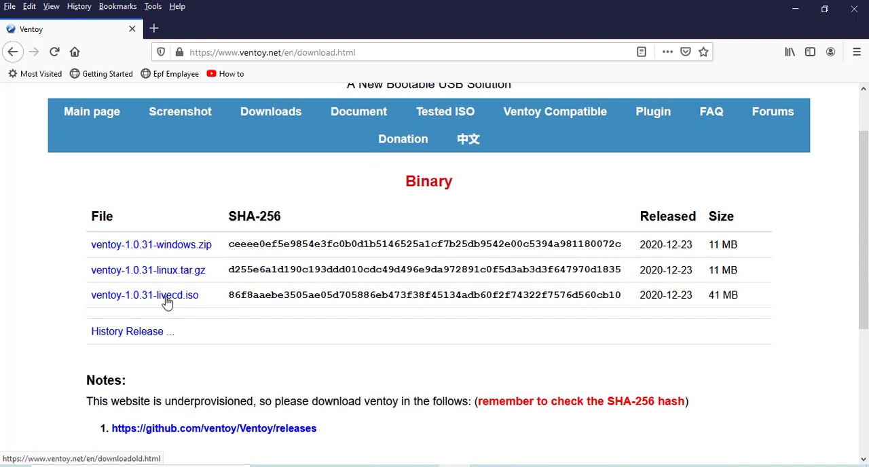
{"action": "left_click", "coordinate": [172, 249]}
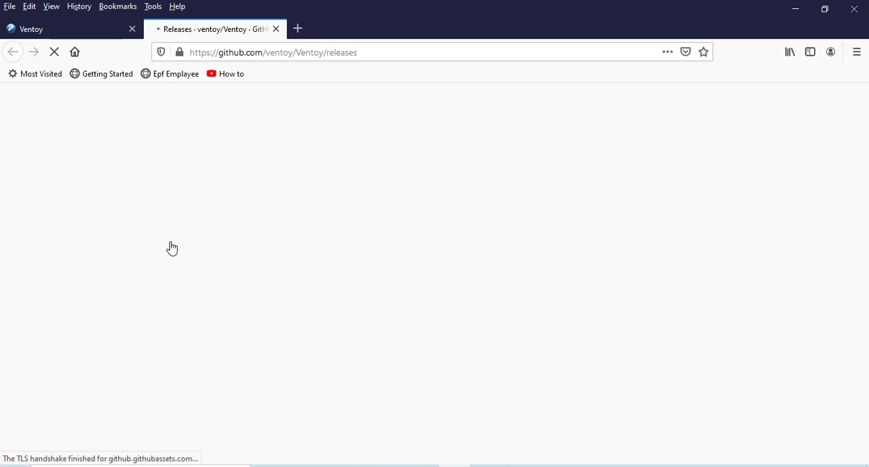
{"action": "scroll", "coordinate": [187, 243], "scroll_direction": "down", "scroll_amount": 2}
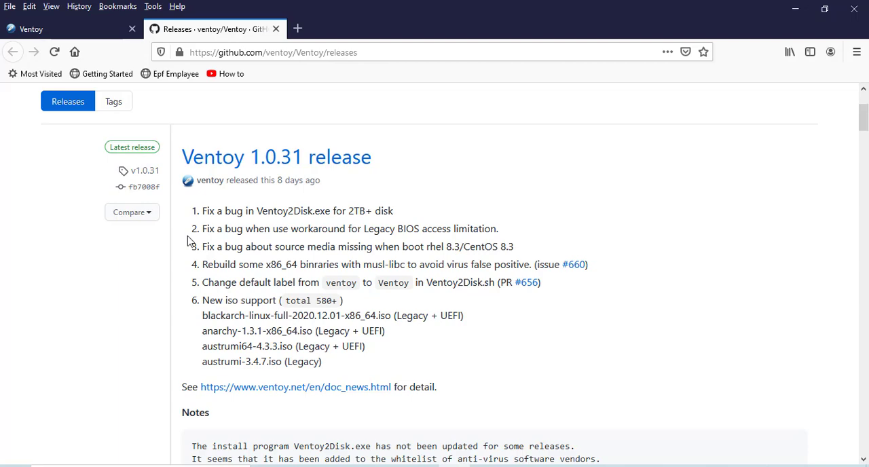
{"action": "scroll", "coordinate": [192, 242], "scroll_direction": "down", "scroll_amount": 7}
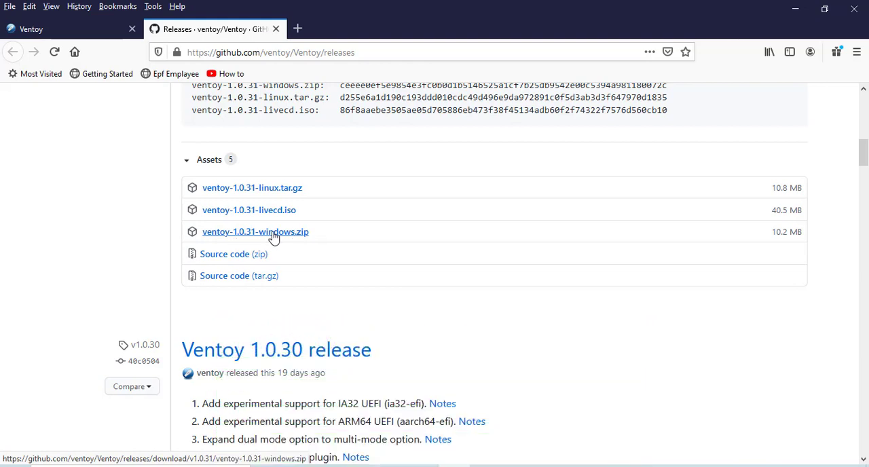
{"action": "left_click", "coordinate": [274, 236]}
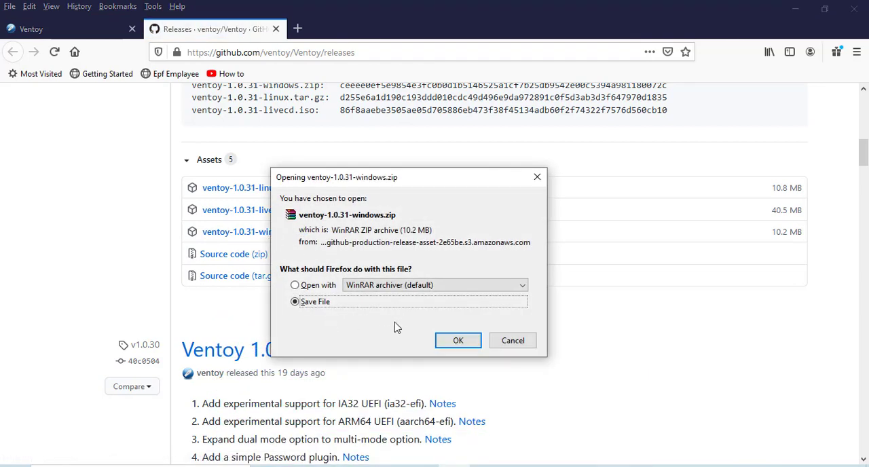
{"action": "left_click", "coordinate": [459, 342]}
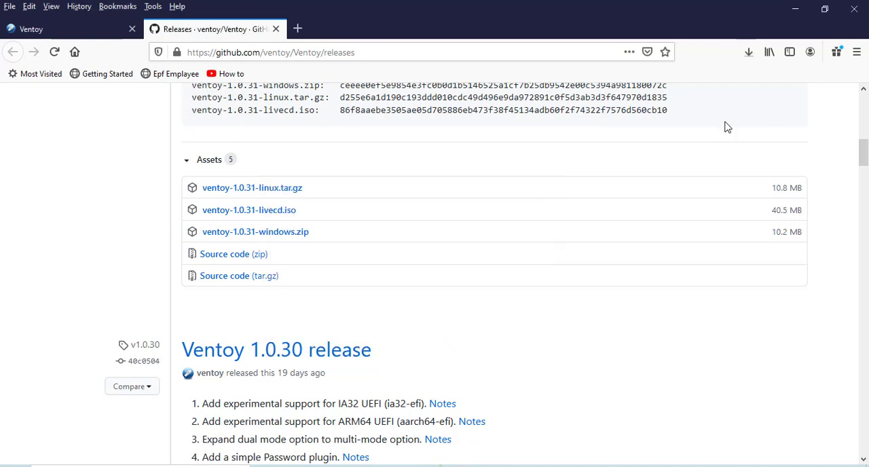
- Open the folder containing the downloaded ventoy-1.0.31-windows.zip and minimize the browser
{"action": "left_click", "coordinate": [750, 53]}
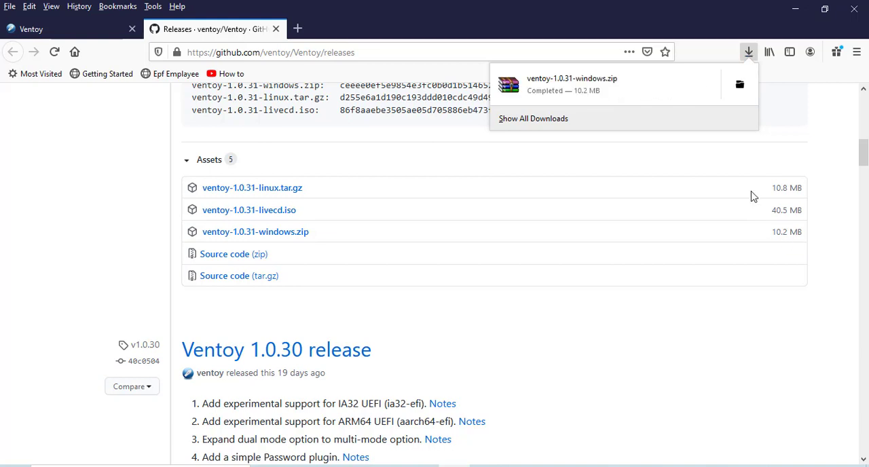
{"action": "left_click", "coordinate": [740, 87]}
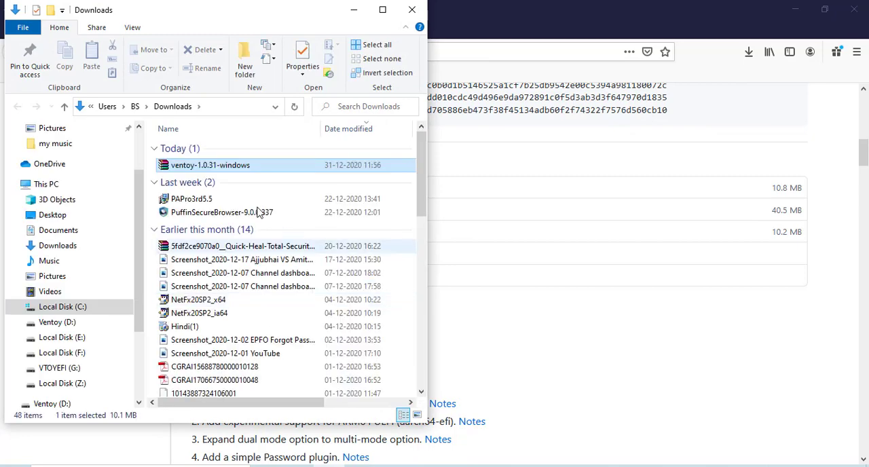
{"action": "left_click", "coordinate": [795, 8]}
{"action": "left_click", "coordinate": [795, 8]}
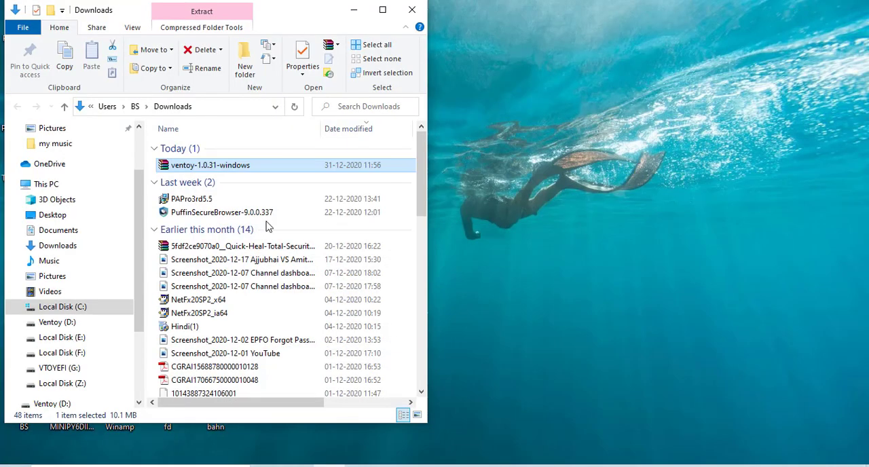
- Open the ventoy-1.0.31-windows archive in WinRAR, extract its ventoy-1.0.31 folder to the desktop, and close the archive
{"action": "double_click", "coordinate": [214, 166]}
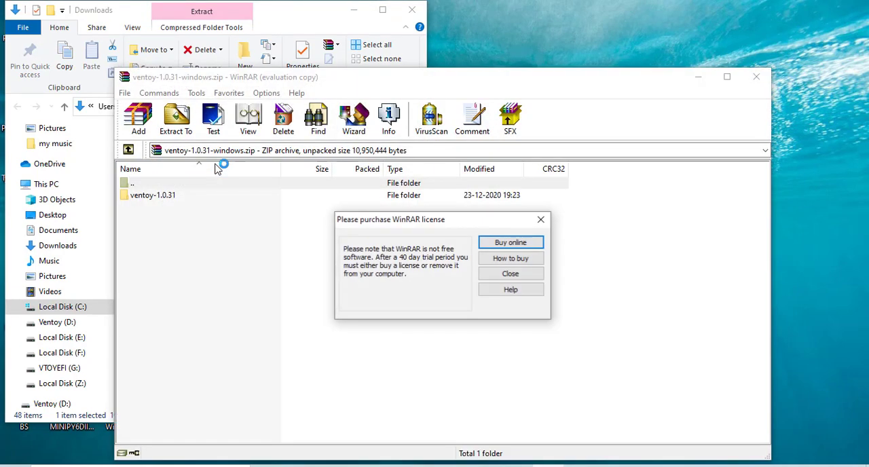
{"action": "left_click", "coordinate": [534, 277]}
{"action": "left_click_drag", "start_coordinate": [422, 80], "coordinate": [382, 95]}
{"action": "left_click_drag", "start_coordinate": [122, 213], "coordinate": [769, 219]}
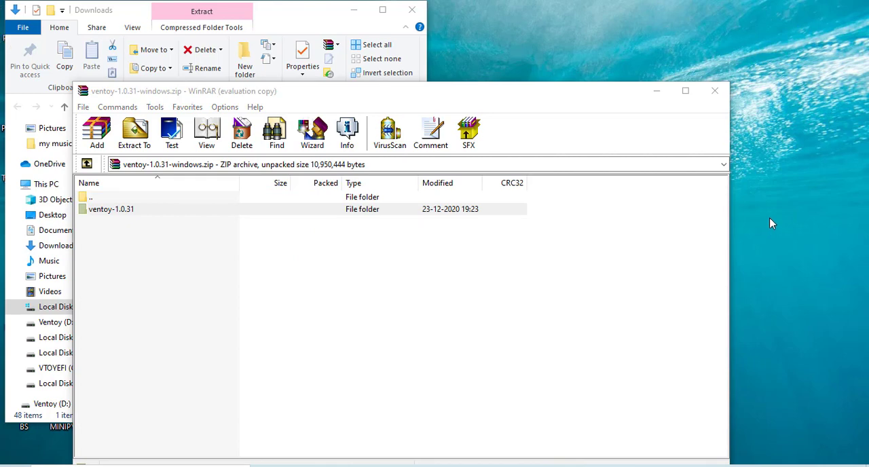
{"action": "left_click", "coordinate": [717, 92]}
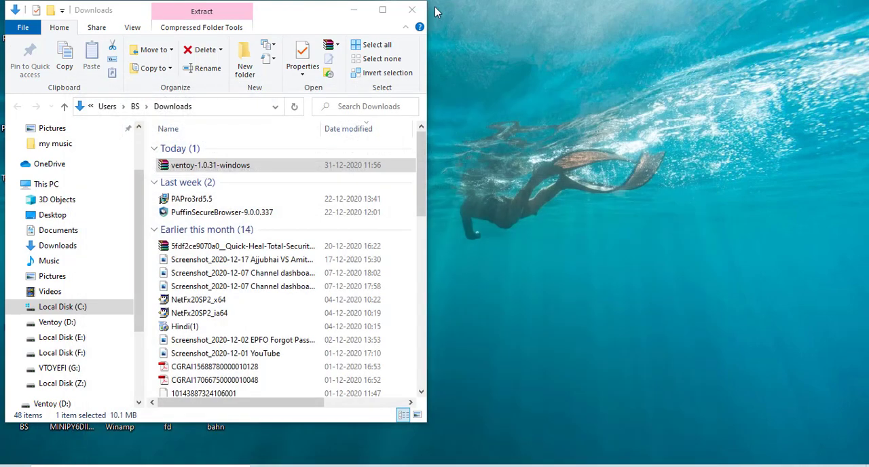
- Close the Downloads folder, refresh the desktop, and open the extracted ventoy-1.0.31 folder
{"action": "left_click", "coordinate": [413, 9]}
{"action": "right_click", "coordinate": [574, 160]}
{"action": "left_click", "coordinate": [599, 195]}
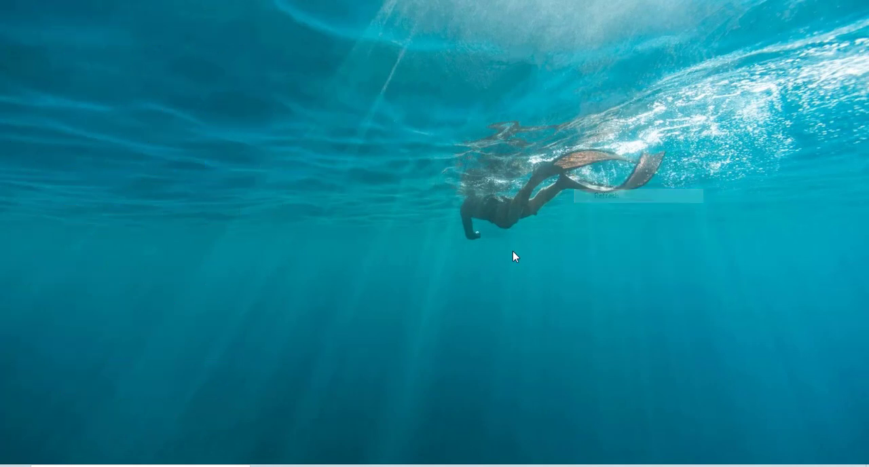
{"action": "double_click", "coordinate": [262, 217]}
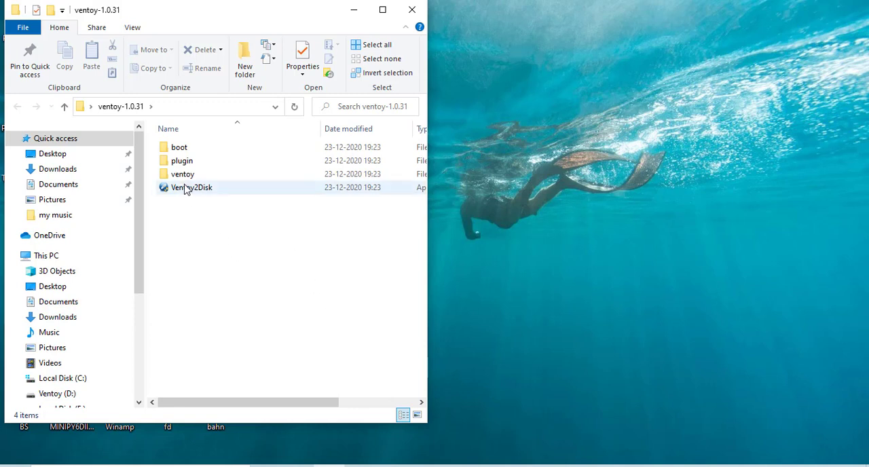
{"action": "left_click_drag", "start_coordinate": [220, 24], "coordinate": [285, 32]}
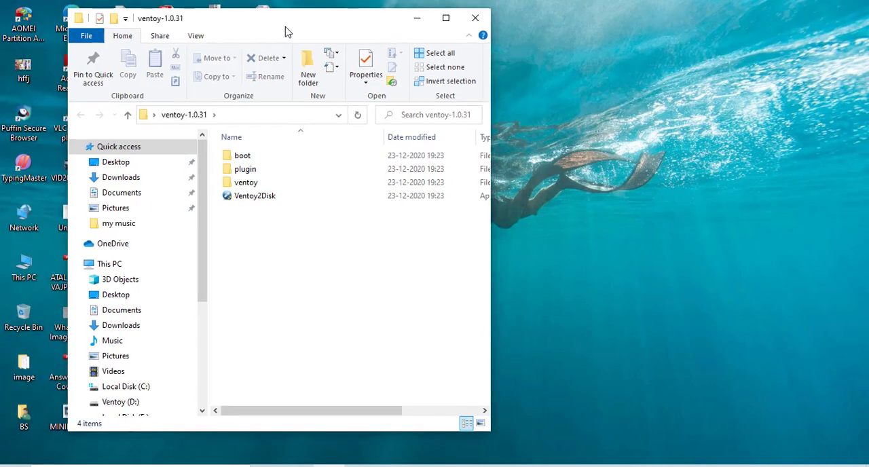
- Examine the contents of the Ventoy (D:) drive through This PC, then close that window
{"action": "double_click", "coordinate": [26, 270]}
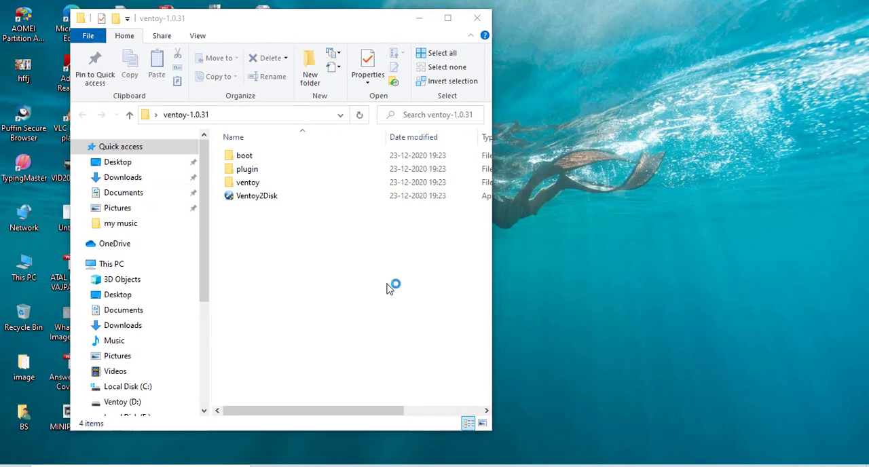
{"action": "scroll", "coordinate": [382, 363], "scroll_direction": "down", "scroll_amount": 3}
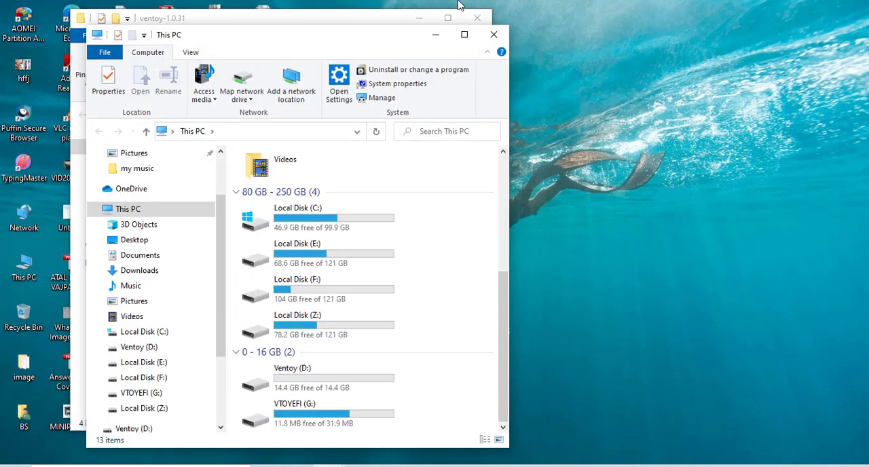
{"action": "left_click", "coordinate": [466, 34]}
{"action": "left_click", "coordinate": [216, 304]}
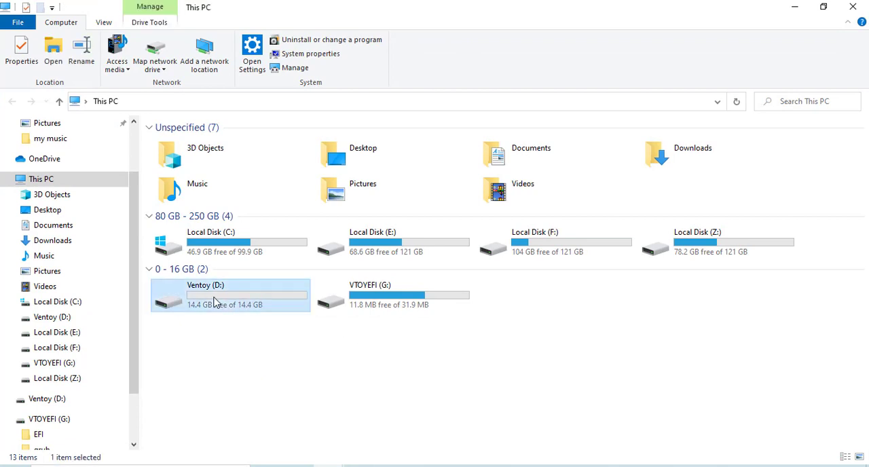
{"action": "double_click", "coordinate": [246, 295]}
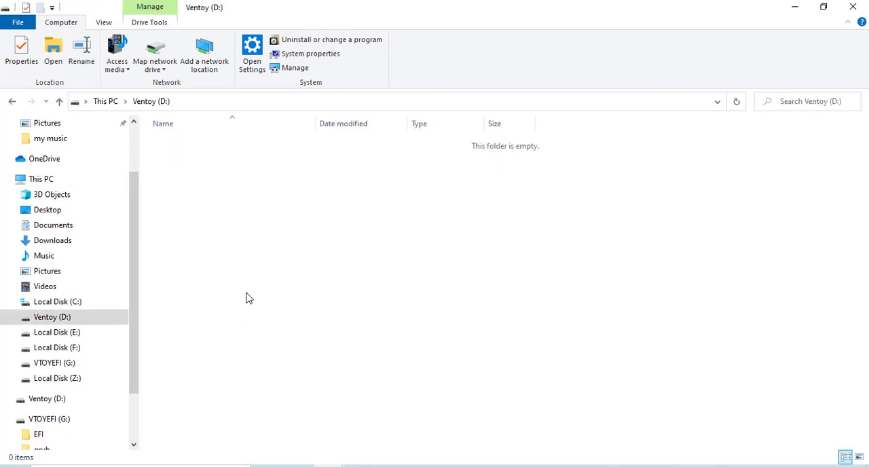
{"action": "left_click", "coordinate": [853, 6]}
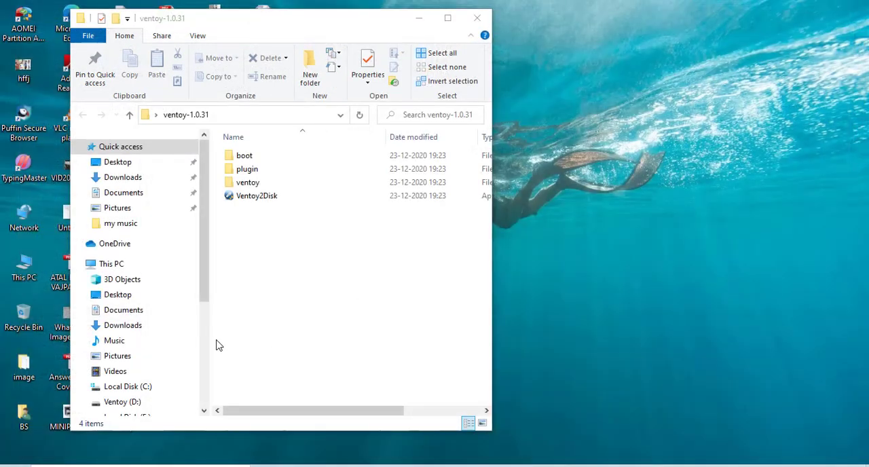
- Run Ventoy2Disk from the ventoy-1.0.31 folder as administrator
{"action": "left_click", "coordinate": [268, 243]}
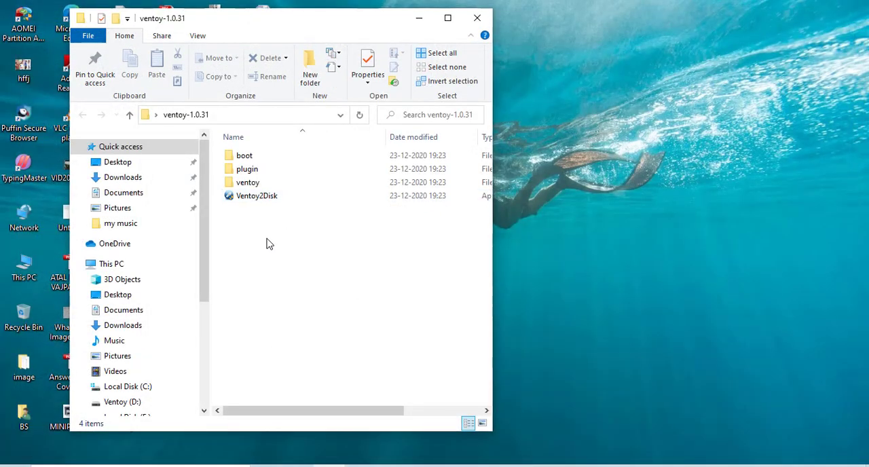
{"action": "left_click", "coordinate": [259, 199]}
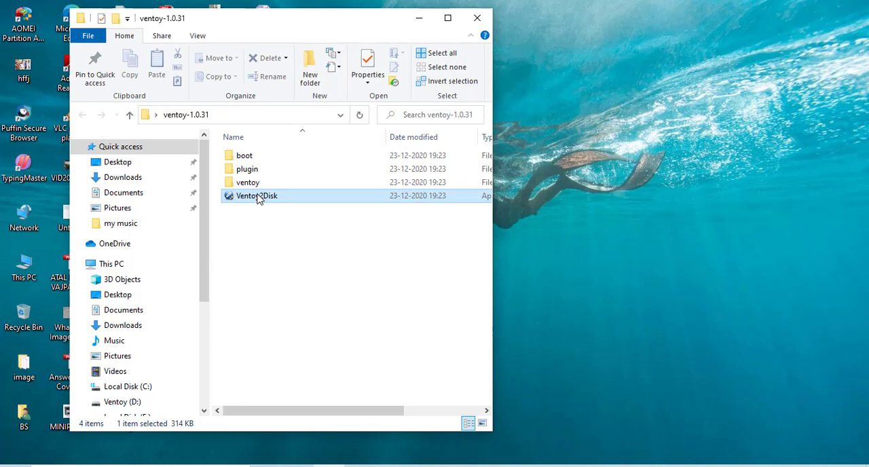
{"action": "right_click", "coordinate": [258, 198]}
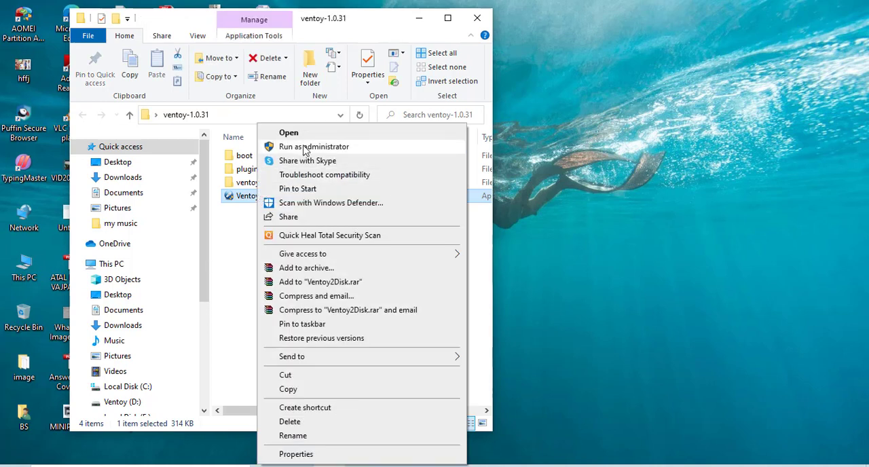
{"action": "left_click", "coordinate": [304, 147]}
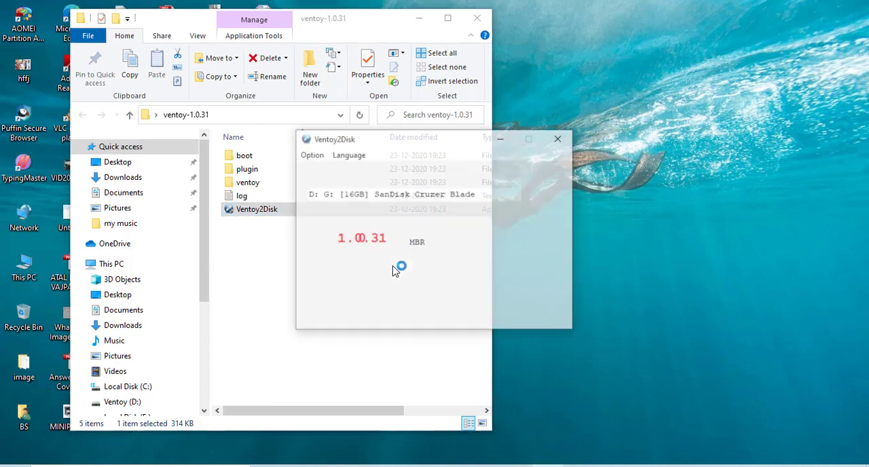
- Check the Ventoy2Disk device list for the 16GB SanDisk Cruzer Blade as the target drive
{"action": "mouse_move", "coordinate": [438, 151]}
{"action": "left_mouse_down"}
{"action": "mouse_move", "coordinate": [456, 146]}
{"action": "mouse_move", "coordinate": [438, 151]}
{"action": "left_mouse_up"}
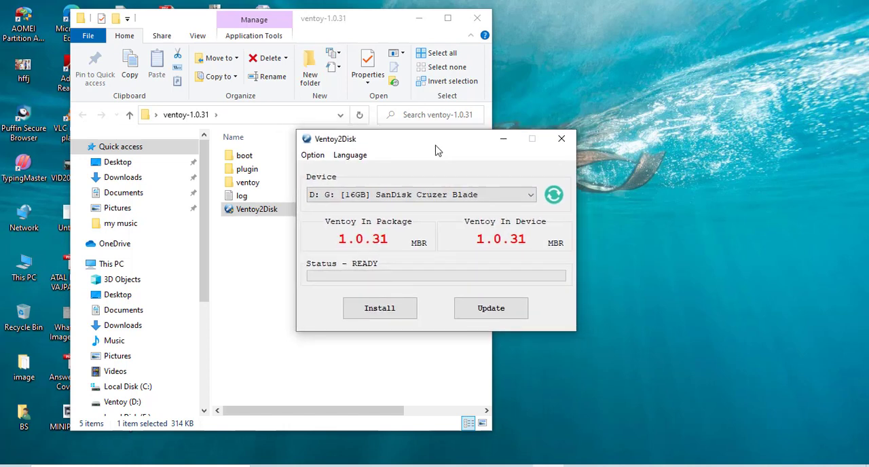
{"action": "left_click", "coordinate": [465, 198]}
{"action": "left_click", "coordinate": [466, 198]}
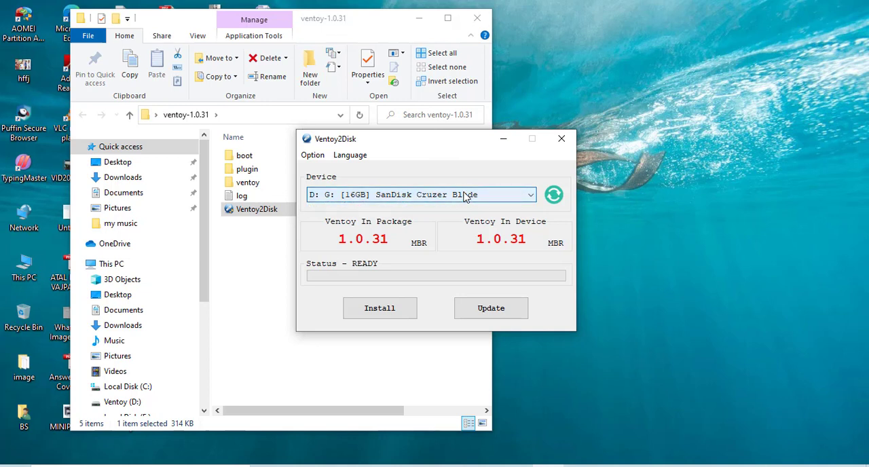
{"action": "left_click", "coordinate": [465, 196]}
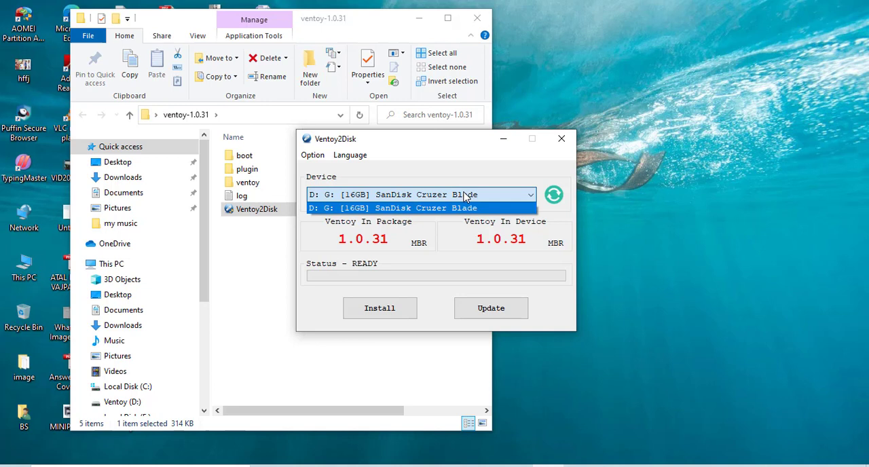
{"action": "left_click", "coordinate": [465, 196]}
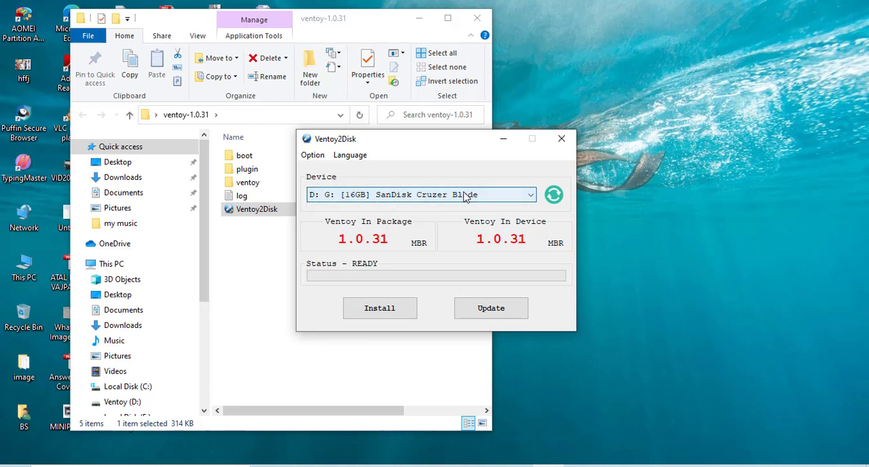
- Install Ventoy on the 16GB SanDisk Cruzer Blade, agreeing to format the disk, and dismiss the completion message
{"action": "left_click", "coordinate": [383, 311]}
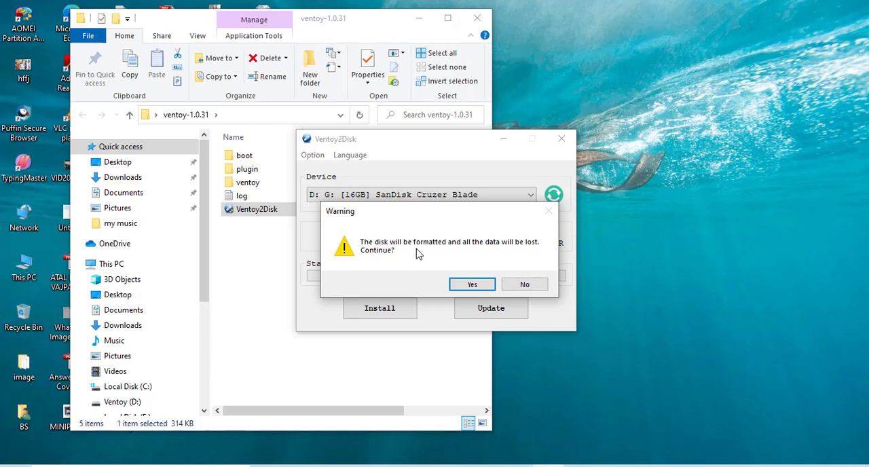
{"action": "left_click", "coordinate": [472, 285]}
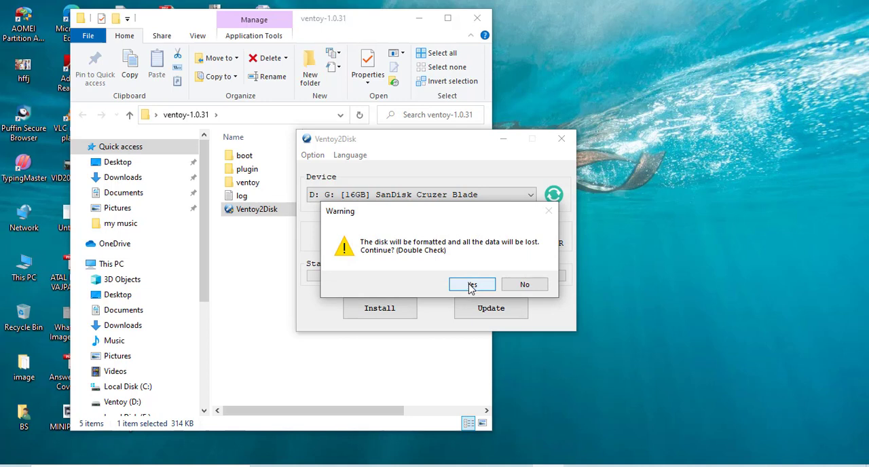
{"action": "left_click", "coordinate": [472, 286]}
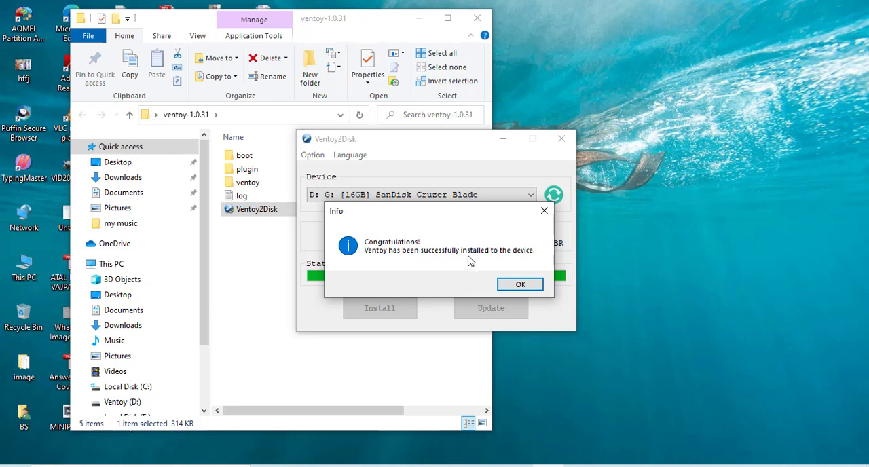
{"action": "left_click", "coordinate": [520, 284]}
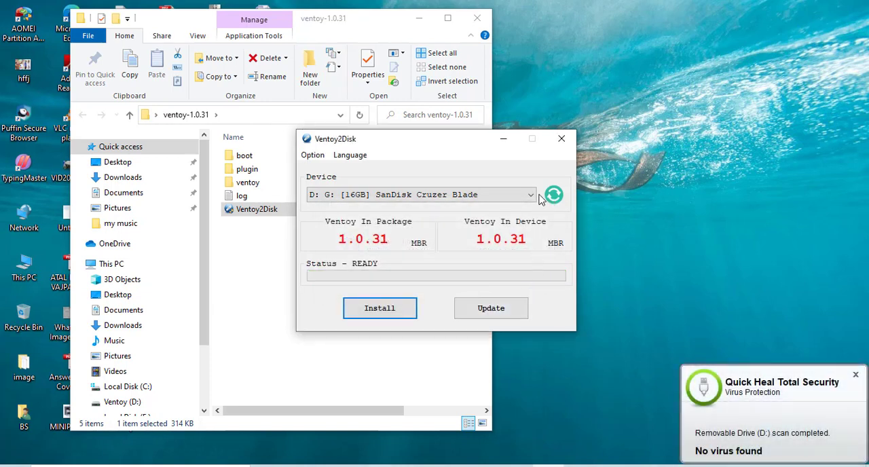
- Close Ventoy2Disk, then open the Ventoy (D:) drive through This PC and refresh its contents
{"action": "left_click", "coordinate": [562, 139]}
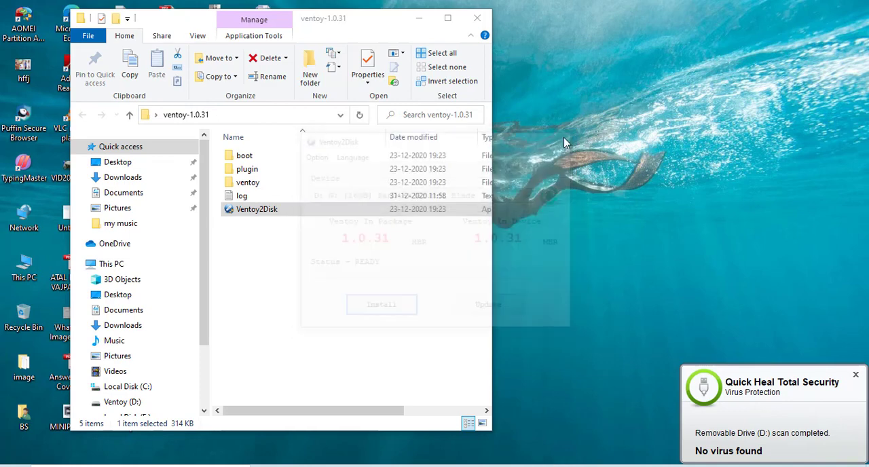
{"action": "right_click", "coordinate": [563, 143]}
{"action": "left_click", "coordinate": [577, 172]}
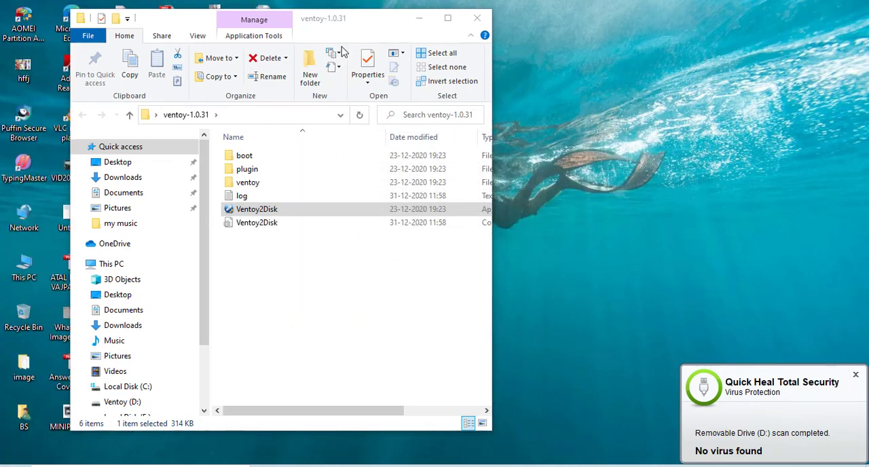
{"action": "double_click", "coordinate": [30, 284]}
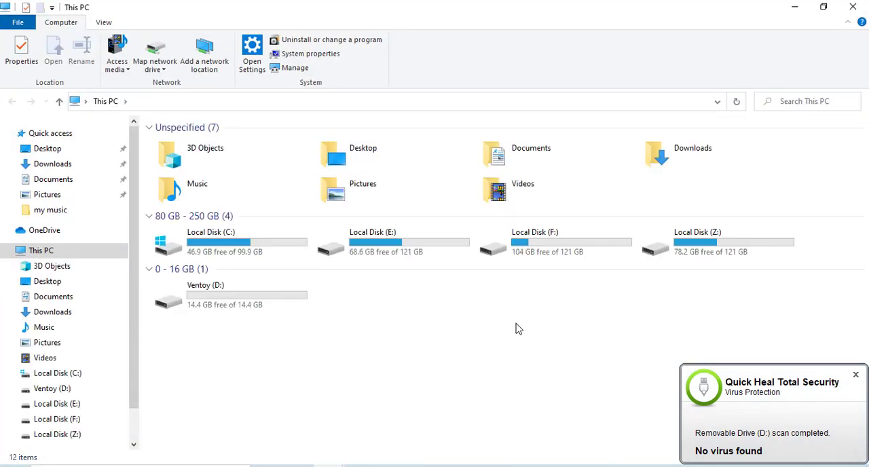
{"action": "double_click", "coordinate": [199, 305]}
{"action": "right_click", "coordinate": [427, 172]}
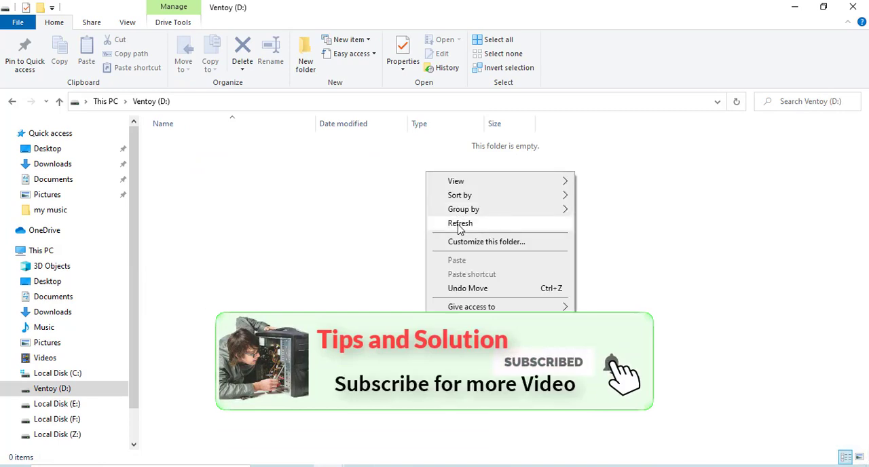
{"action": "left_click", "coordinate": [459, 225]}
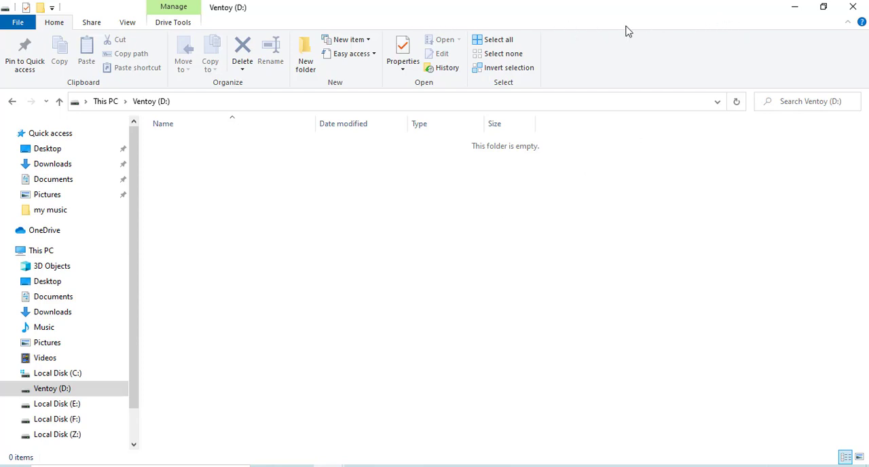
- Shrink the Ventoy (D:) window, move it clear of the desktop icons, and close the ventoy-1.0.31 folder
{"action": "left_click", "coordinate": [822, 7]}
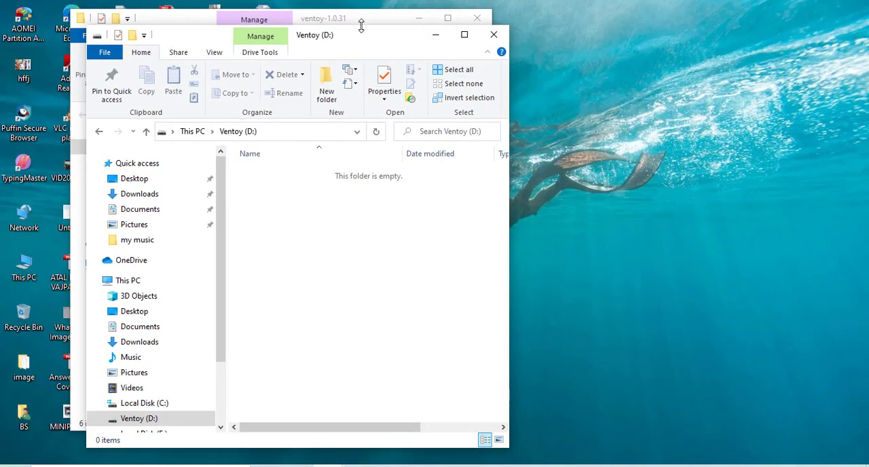
{"action": "left_click_drag", "start_coordinate": [379, 39], "coordinate": [703, 49]}
{"action": "left_click", "coordinate": [477, 18]}
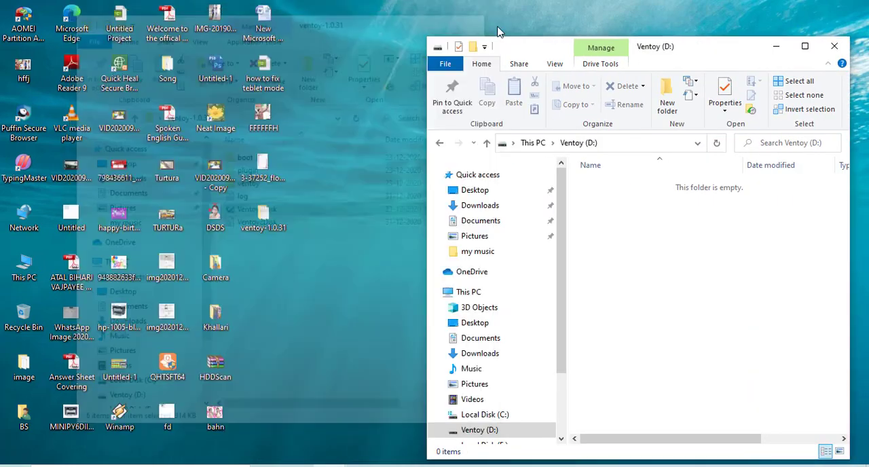
{"action": "left_click_drag", "start_coordinate": [551, 51], "coordinate": [524, 45]}
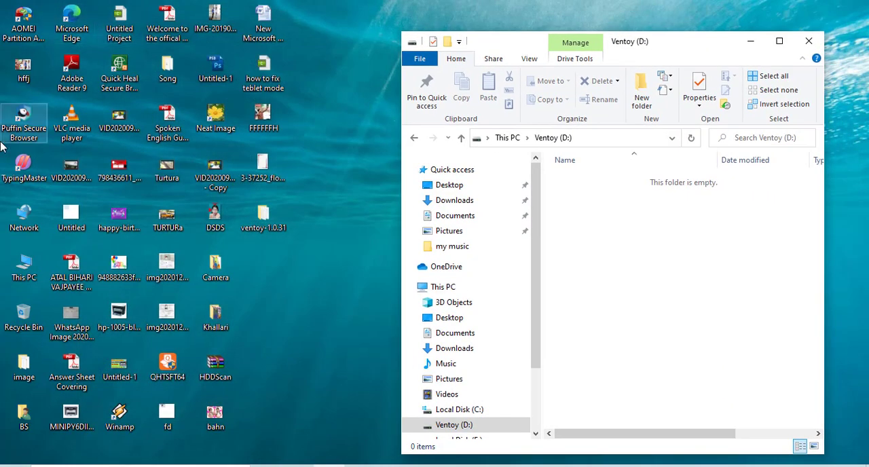
- Open a second This PC window beside the Ventoy (D:) window and go to the SOft folder on Local Disk (E:)
{"action": "left_click", "coordinate": [26, 268]}
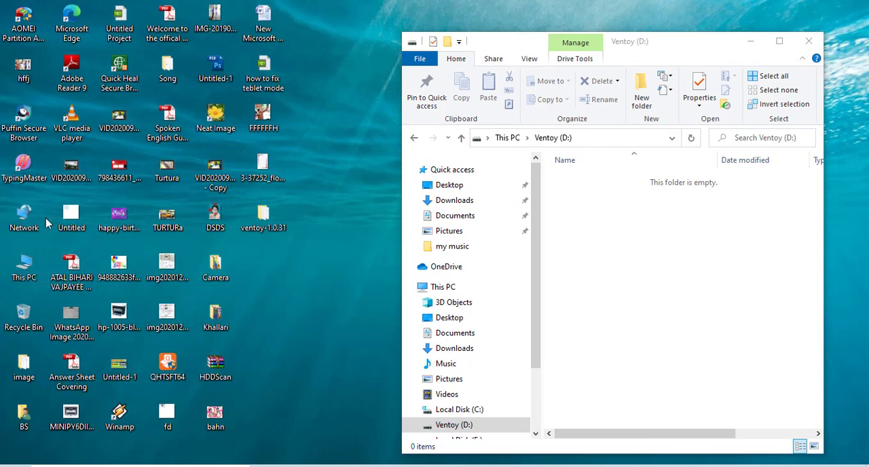
{"action": "double_click", "coordinate": [24, 264]}
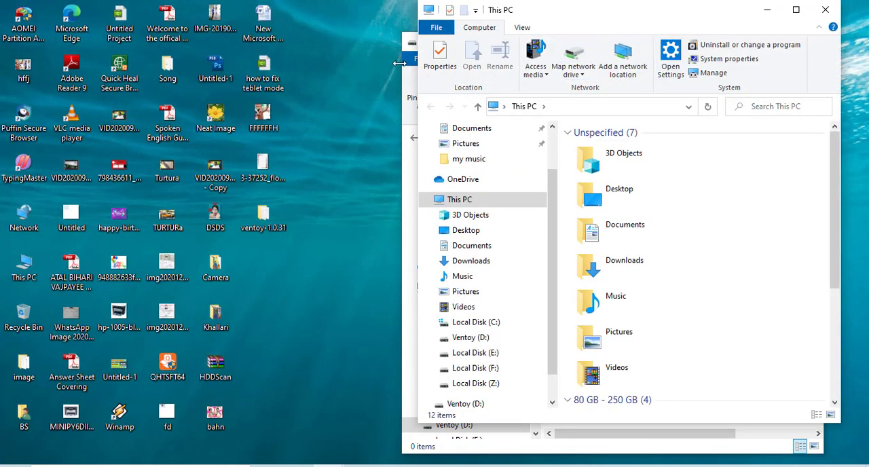
{"action": "left_click_drag", "start_coordinate": [716, 14], "coordinate": [297, 31]}
{"action": "scroll", "coordinate": [326, 313], "scroll_direction": "down", "scroll_amount": 3}
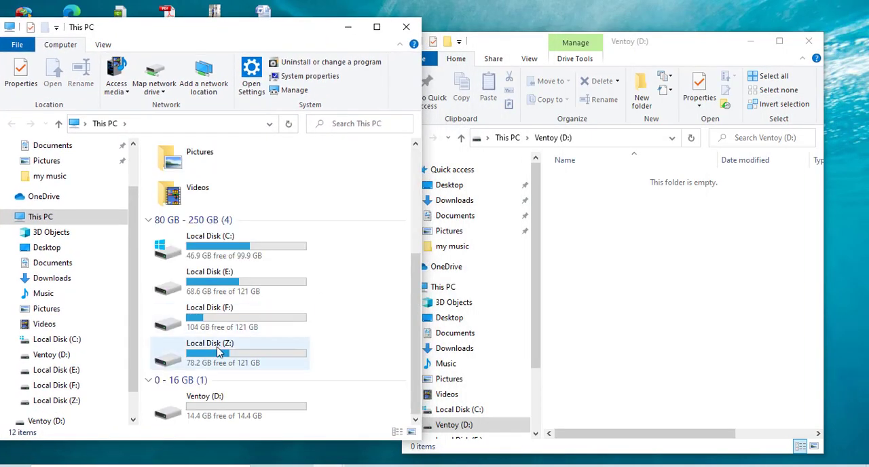
{"action": "double_click", "coordinate": [220, 284]}
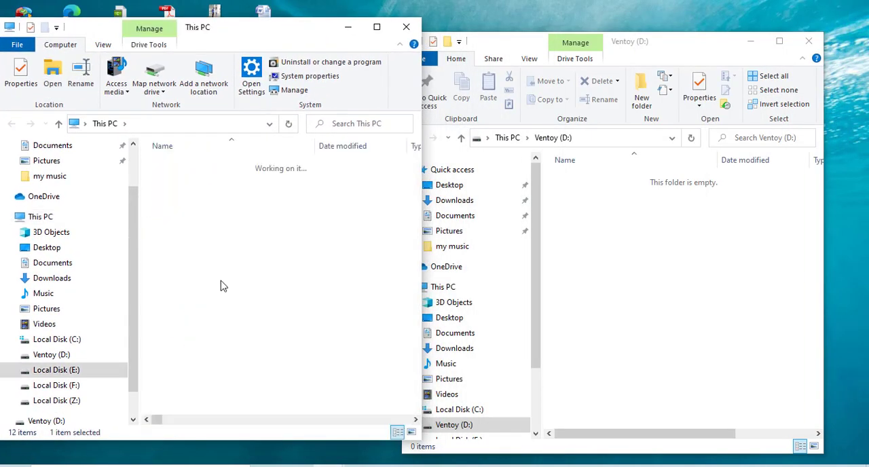
{"action": "double_click", "coordinate": [172, 191]}
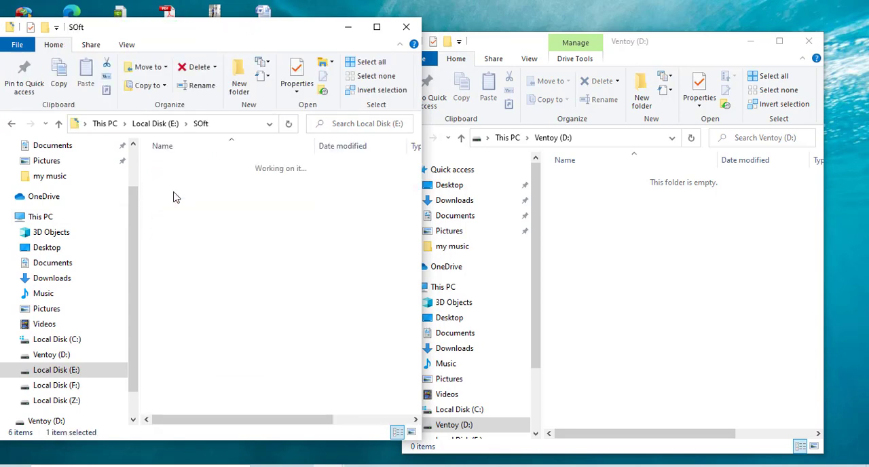
- Copy the Win7 and Windows 10 2020 disc images from the SOft folder to the Ventoy (D:) drive
{"action": "scroll", "coordinate": [304, 374], "scroll_direction": "down", "scroll_amount": 20}
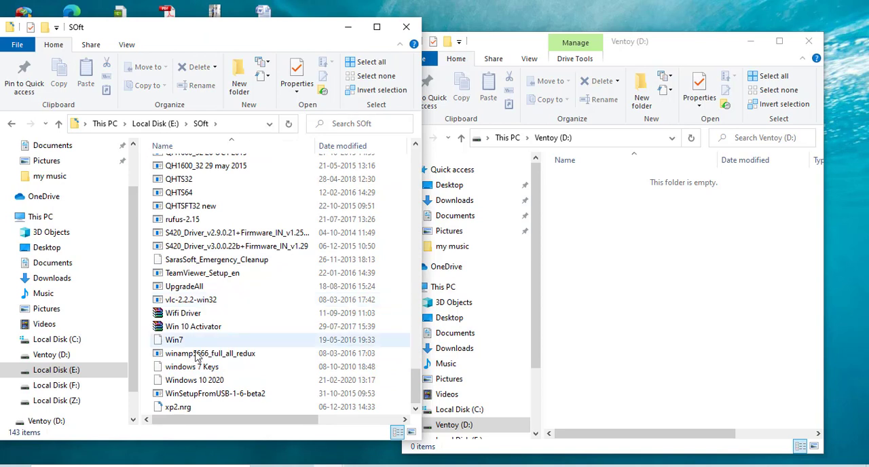
{"action": "left_click", "coordinate": [177, 343]}
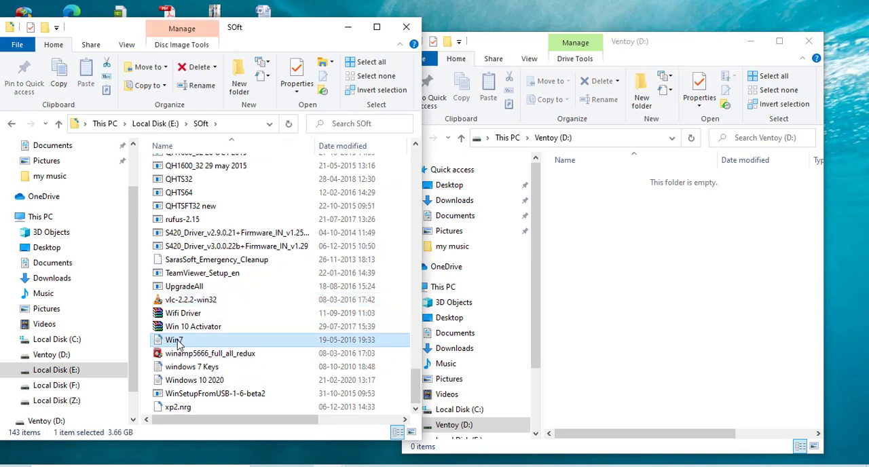
{"action": "scroll", "coordinate": [199, 262], "scroll_direction": "up", "scroll_amount": 2}
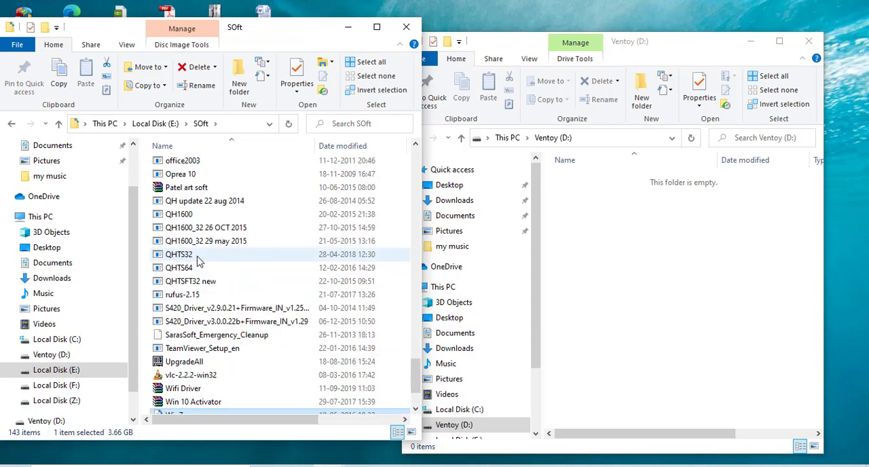
{"action": "scroll", "coordinate": [199, 262], "scroll_direction": "up", "scroll_amount": 4}
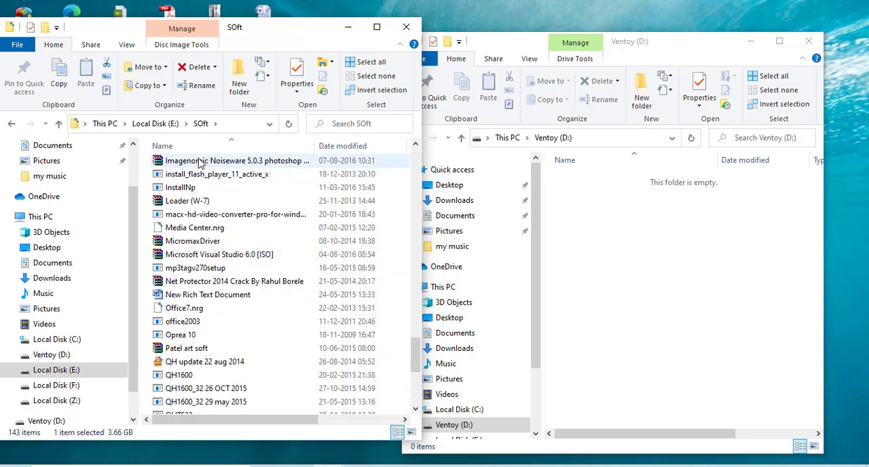
{"action": "scroll", "coordinate": [202, 388], "scroll_direction": "down", "scroll_amount": 6}
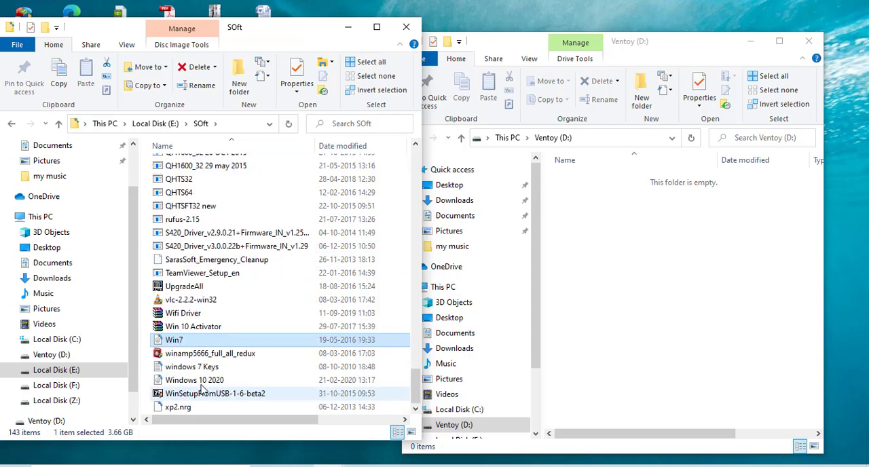
{"action": "left_click", "coordinate": [269, 380], "text": "ctrl"}
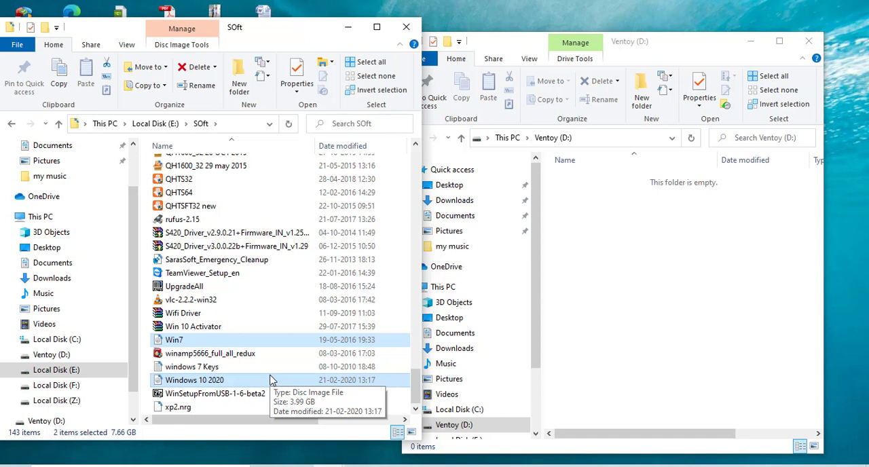
{"action": "right_click", "coordinate": [180, 341]}
{"action": "left_click", "coordinate": [216, 264]}
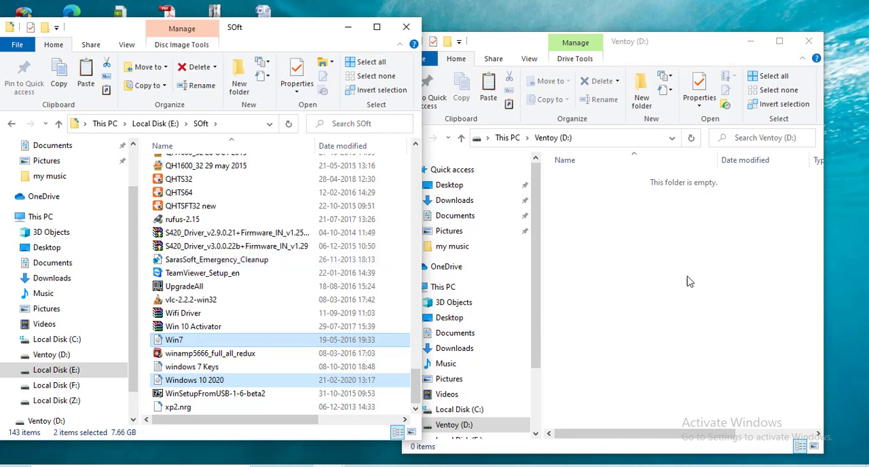
{"action": "right_click", "coordinate": [667, 246]}
{"action": "left_click", "coordinate": [700, 334]}
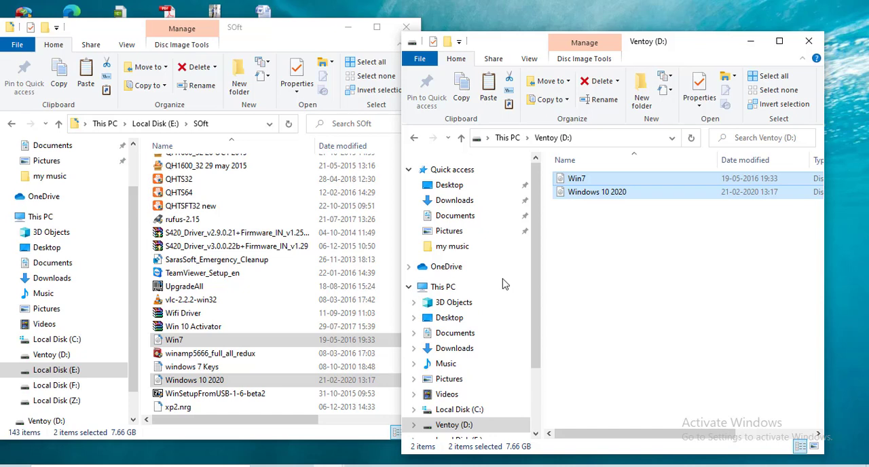
- Return from the Ventoy (D:) drive to This PC and check the drive's free space
{"action": "left_click", "coordinate": [606, 285]}
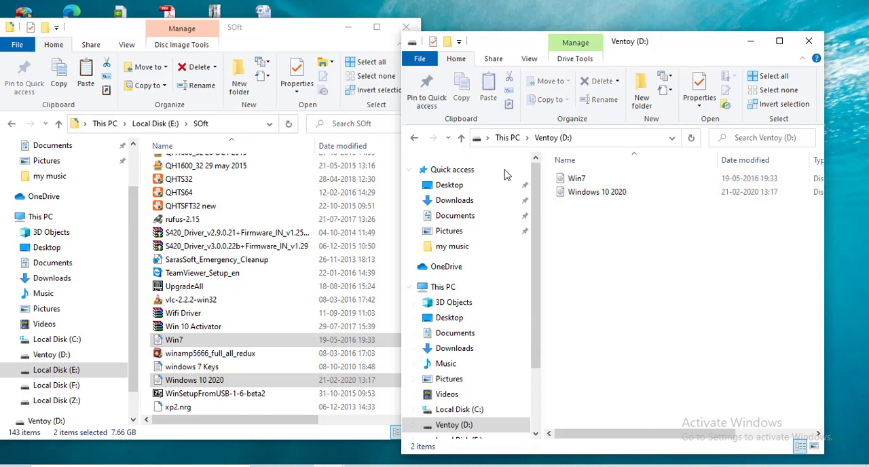
{"action": "left_click", "coordinate": [413, 138]}
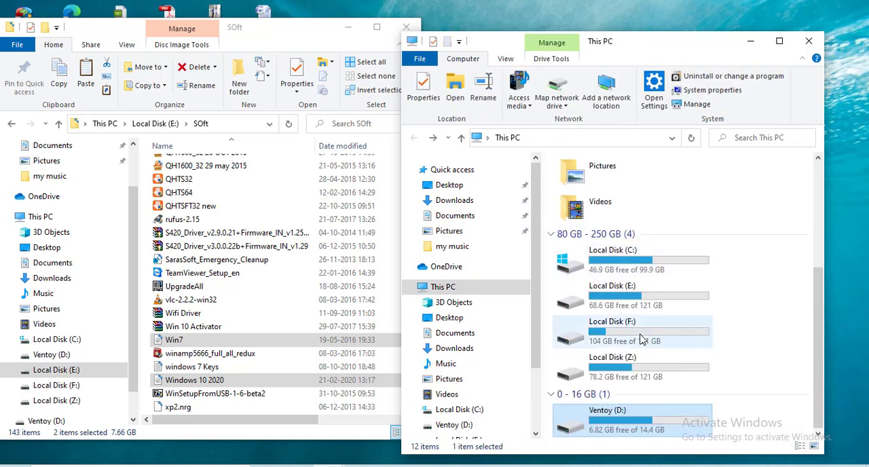
{"action": "scroll", "coordinate": [787, 370], "scroll_direction": "up", "scroll_amount": 5}
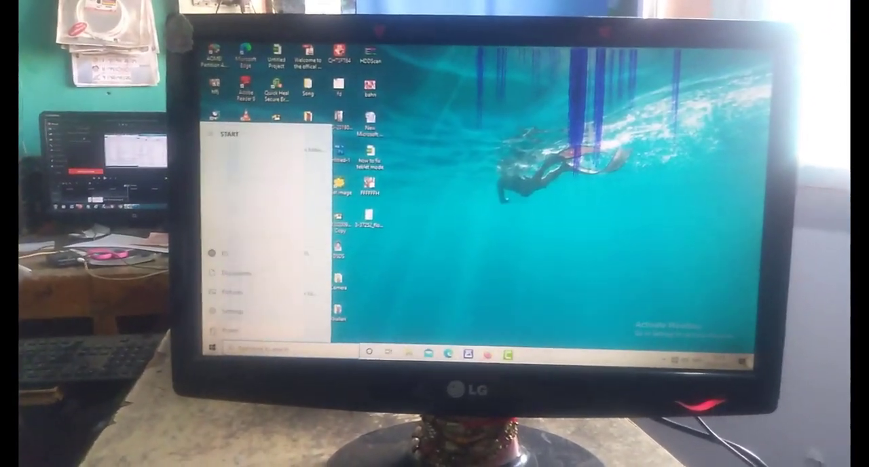
- Restart the computer into the Aptio Setup Utility and go to the Boot settings
{"action": "left_click", "coordinate": [235, 325]}
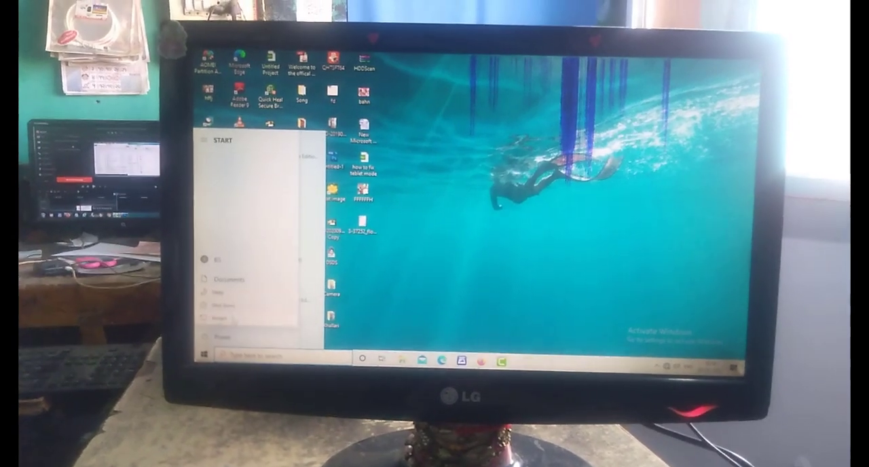
{"action": "left_click", "coordinate": [227, 318]}
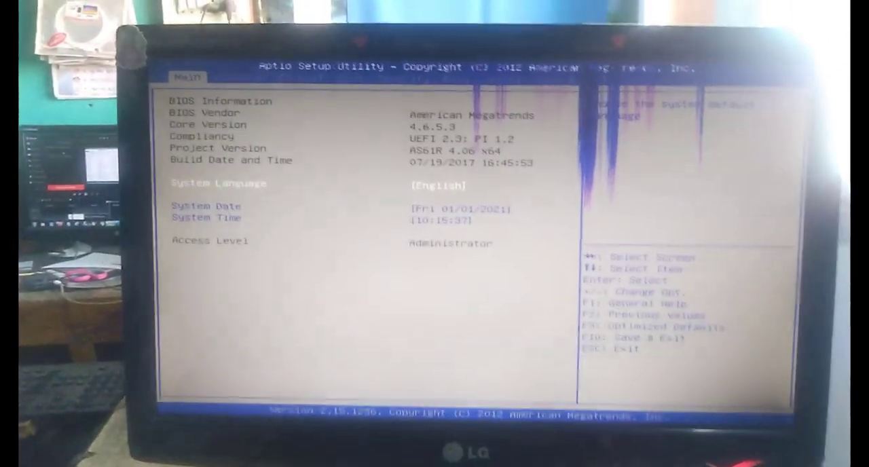
{"action": "key", "text": "Right"}
{"action": "key", "text": "Right"}
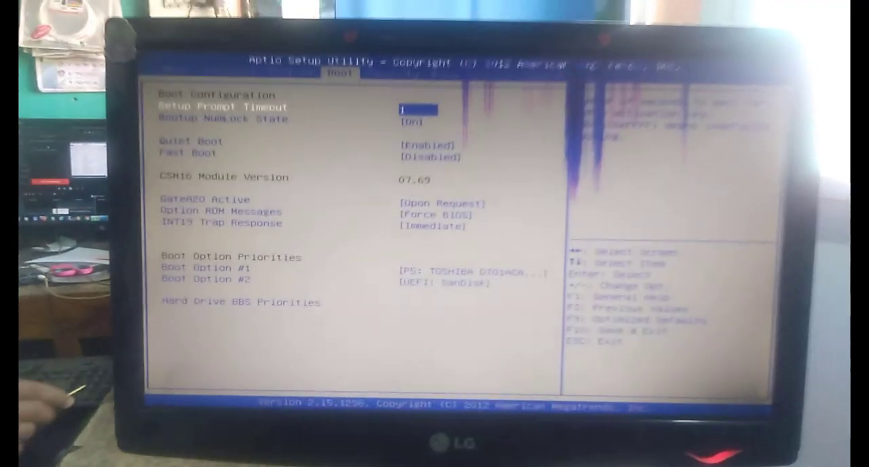
- Set Boot Option #1 under Boot Option Priorities to UEFI: SanDisk
{"action": "key", "text": "Down"}
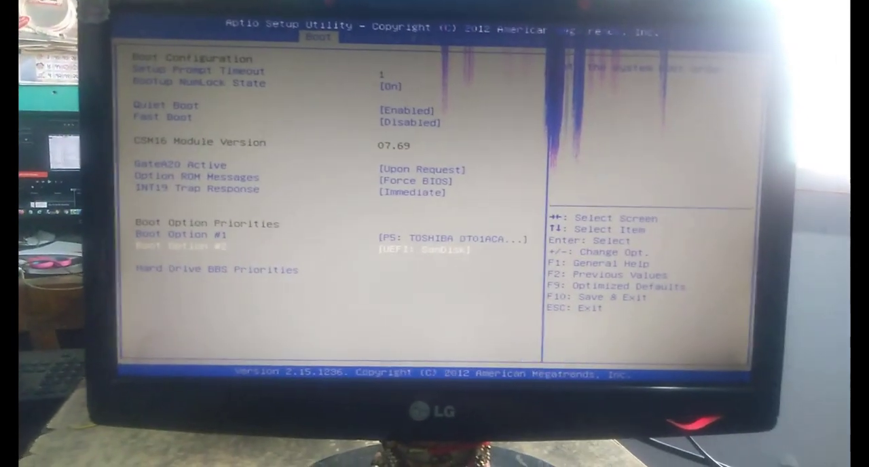
{"action": "key", "text": "Up"}
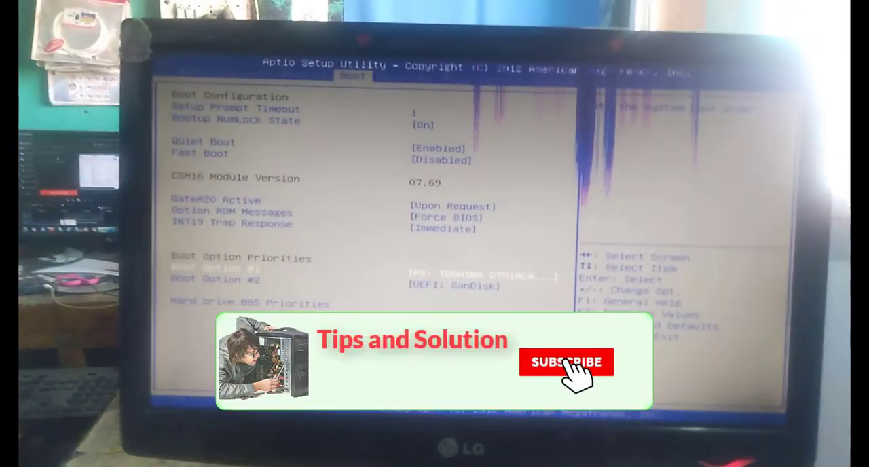
{"action": "key", "text": "Return"}
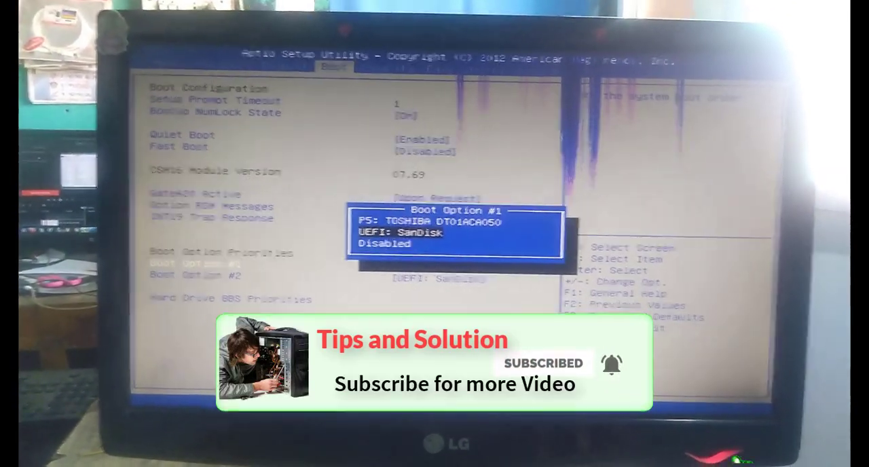
{"action": "key", "text": "Down"}
{"action": "key", "text": "Return"}
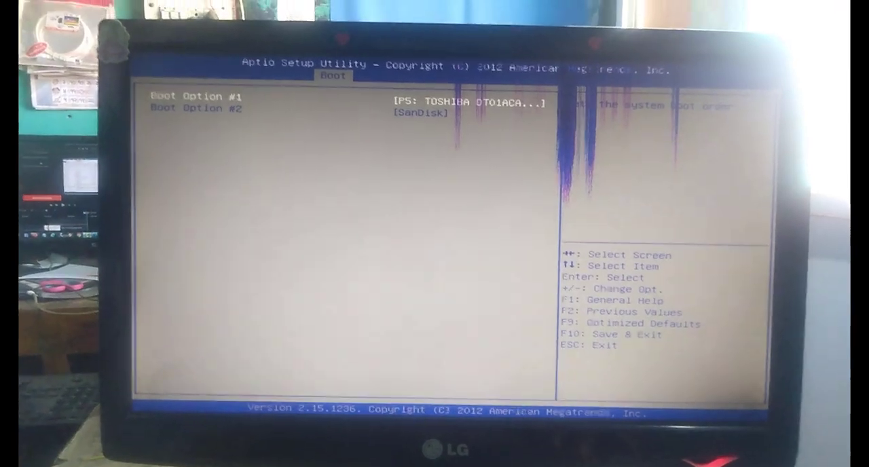
- Set Boot Option #1 in the Hard Drive BBS Priorities to SanDisk and return to the Boot settings
{"action": "key", "text": "Return"}
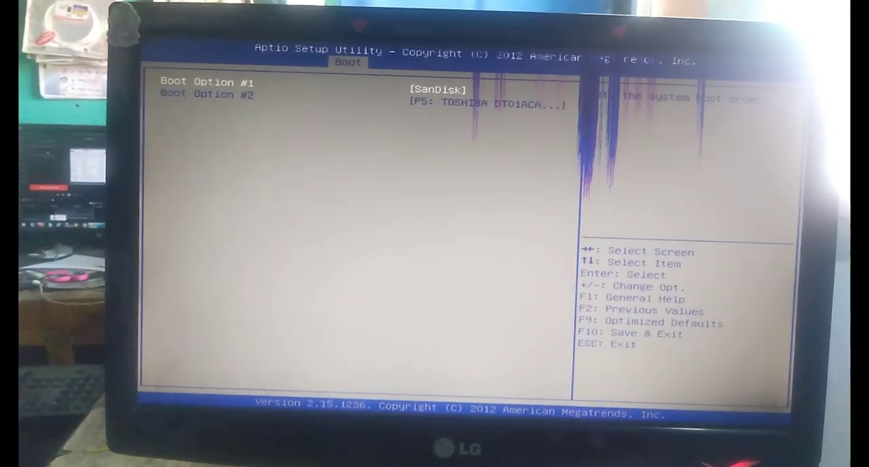
{"action": "key", "text": "Escape"}
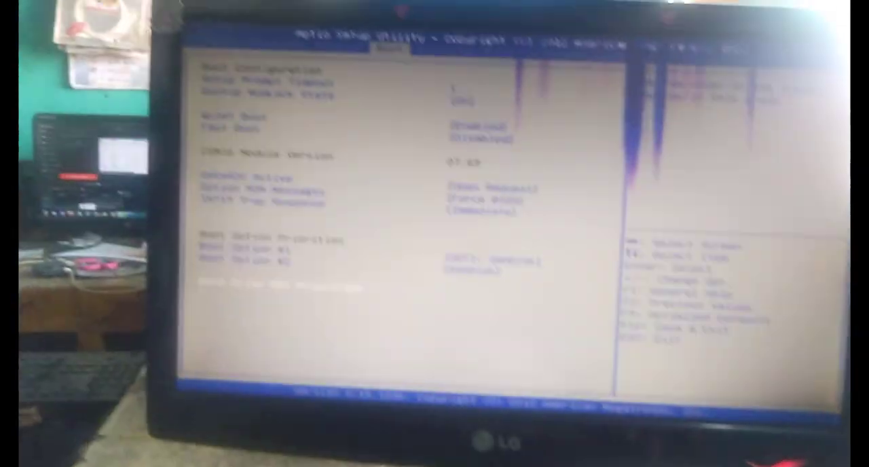
- Set Boot Option #1 under Boot Option Priorities to the non-UEFI SanDisk entry
{"action": "key", "text": "Up"}
{"action": "key", "text": "Up"}
{"action": "key", "text": "Return"}
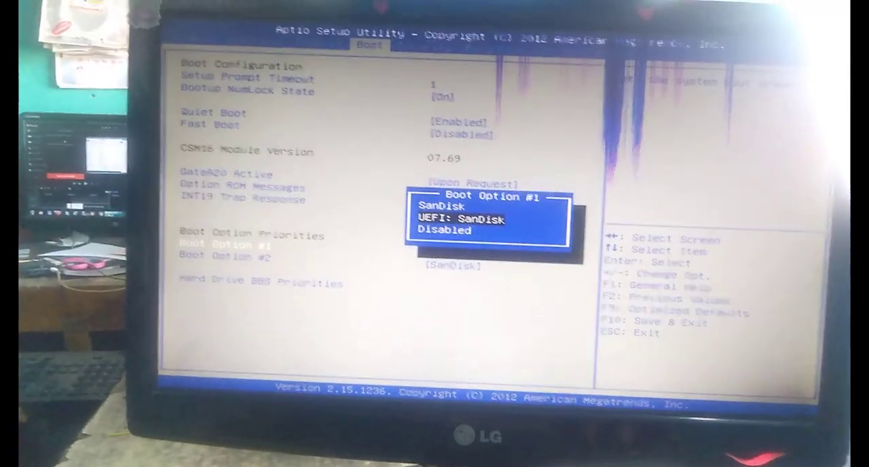
{"action": "key", "text": "Up"}
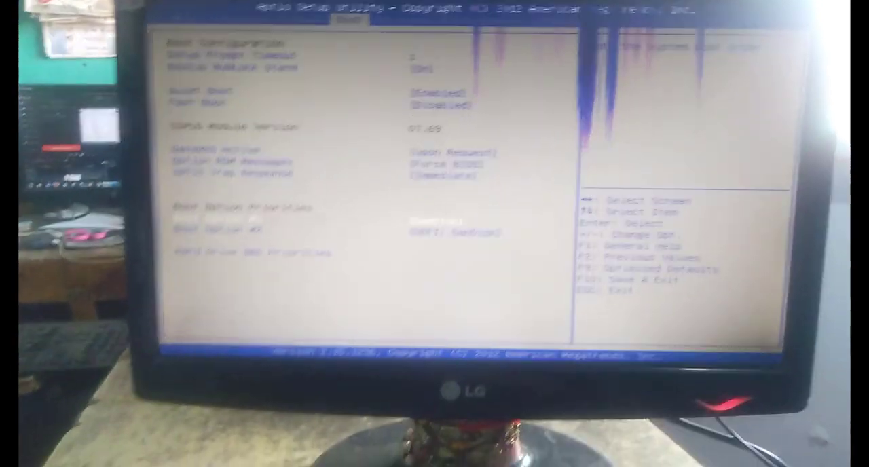
- Save the BIOS configuration and exit, and boot the win7.iso image from the Ventoy menu
{"action": "key", "text": "F10"}
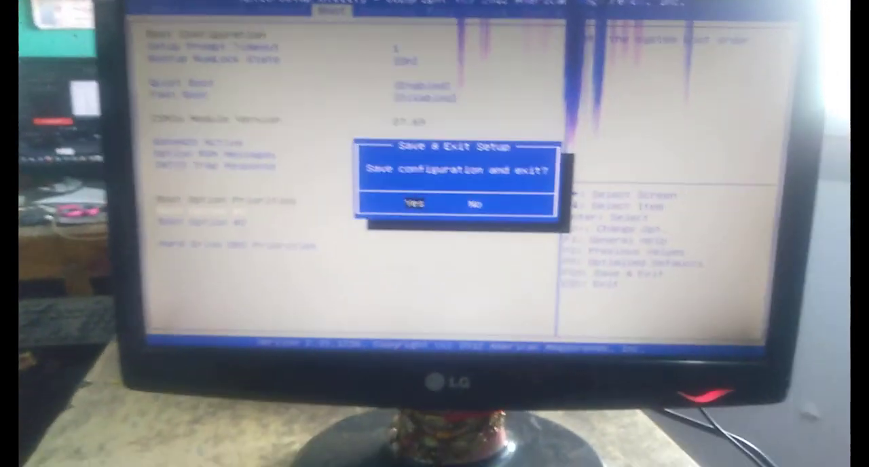
{"action": "key", "text": "Return"}
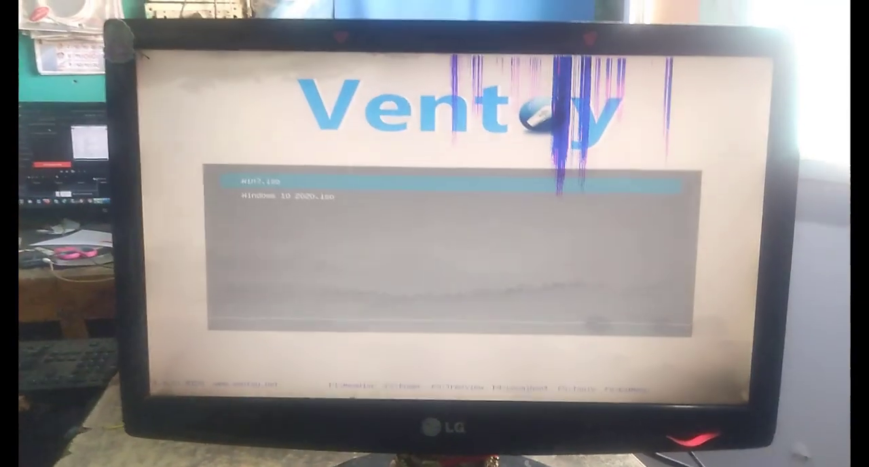
{"action": "key", "text": "Down"}
{"action": "key", "text": "Up"}
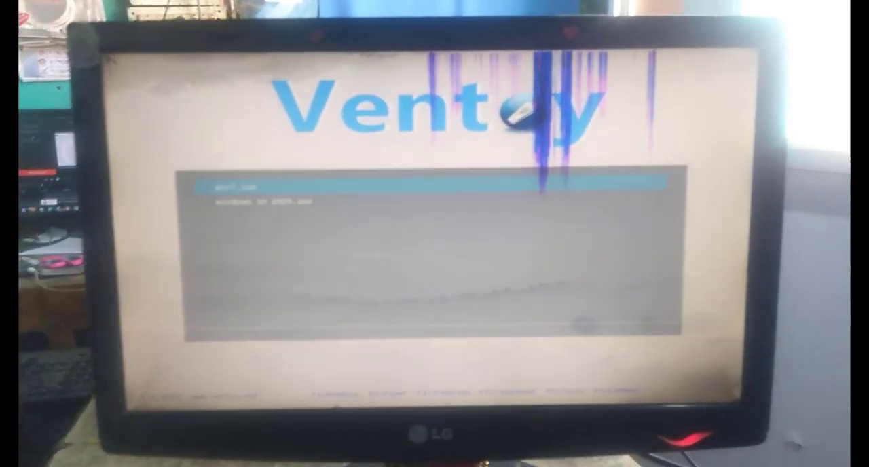
{"action": "key", "text": "Down"}
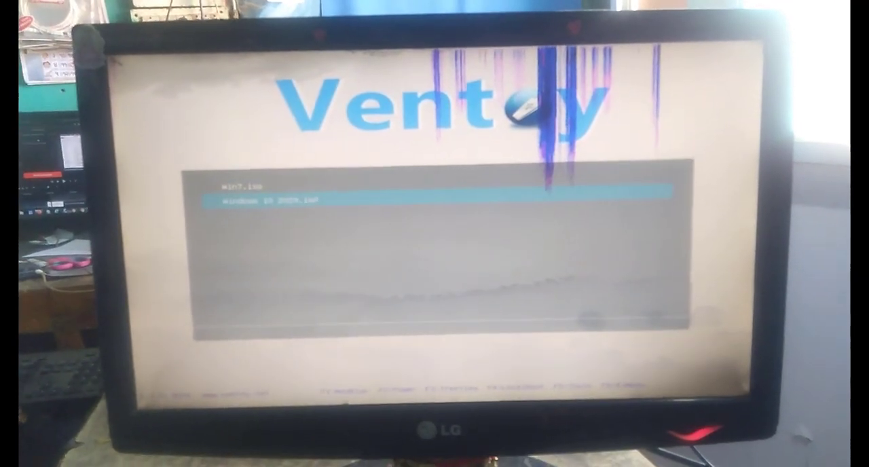
{"action": "key", "text": "Up"}
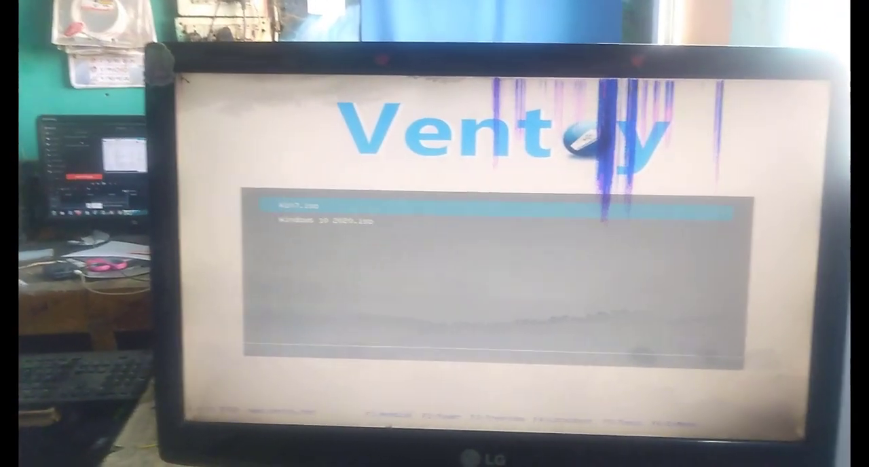
{"action": "key", "text": "Return"}
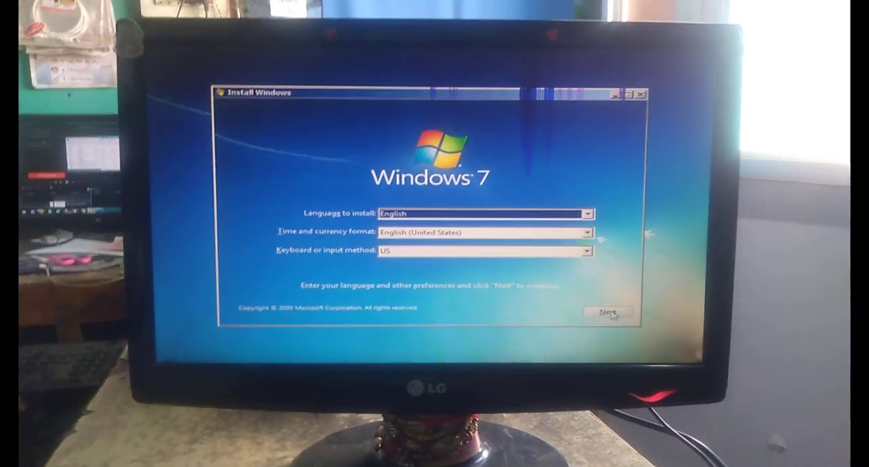
- Start the Windows 7 installation with the x64 Windows 7 Ultimate edition and accept the license terms, continuing to the install location page
{"action": "left_click", "coordinate": [613, 304]}
{"action": "left_click", "coordinate": [434, 213]}
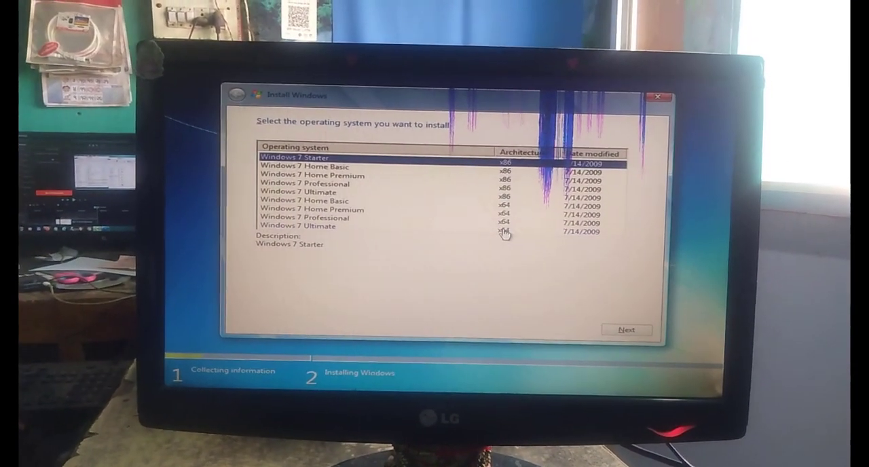
{"action": "left_click", "coordinate": [504, 232]}
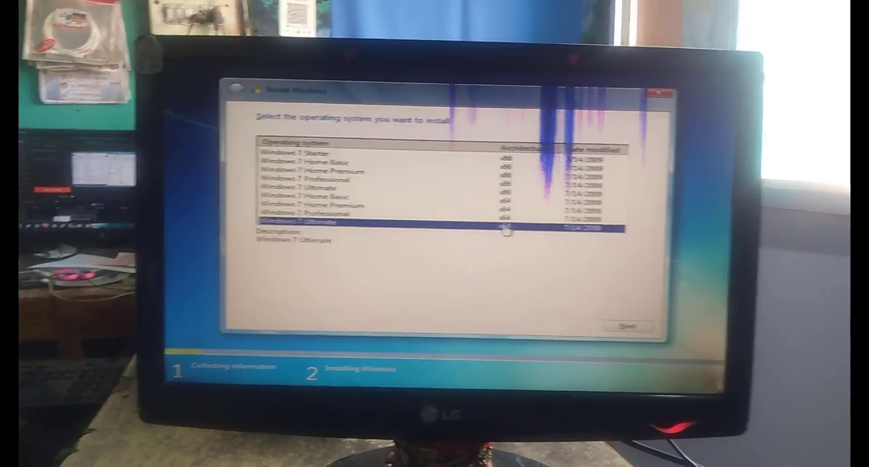
{"action": "left_click", "coordinate": [626, 330]}
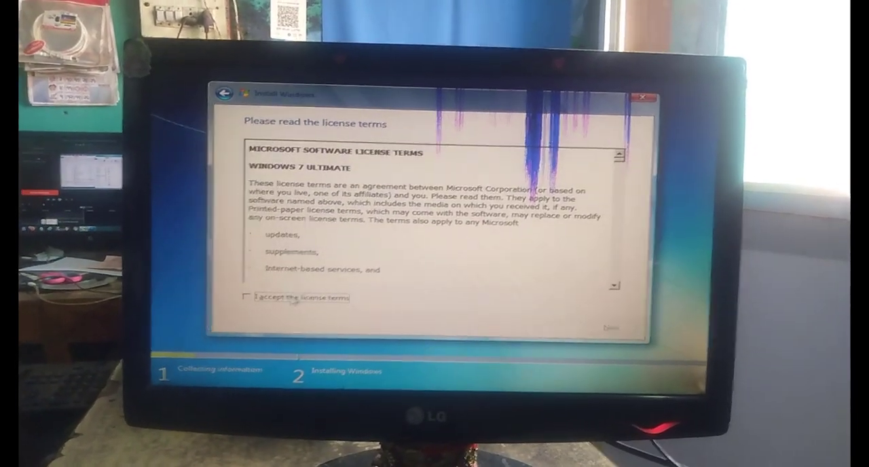
{"action": "left_click", "coordinate": [297, 299]}
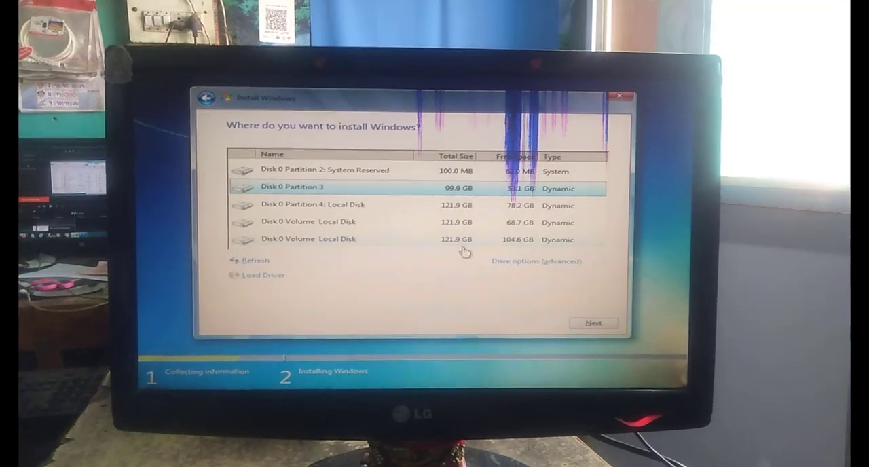
- Cancel the Windows 7 installation and exit the setup program, confirming both cancellations
{"action": "left_click", "coordinate": [611, 93]}
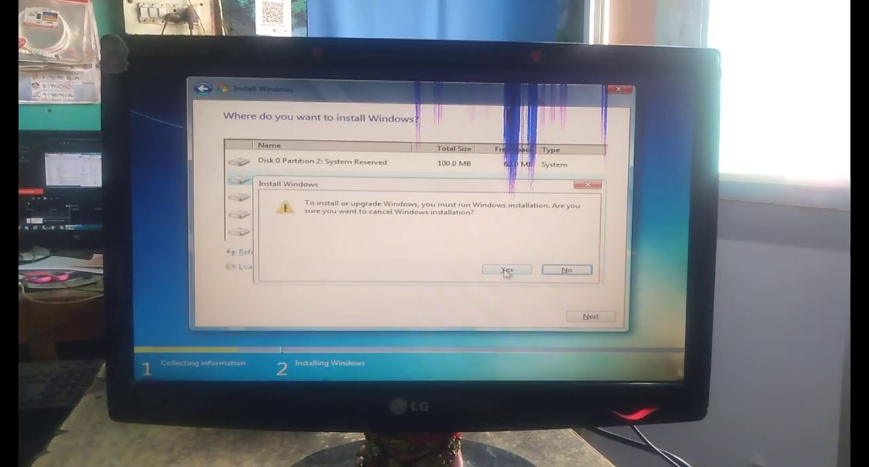
{"action": "left_click", "coordinate": [508, 277]}
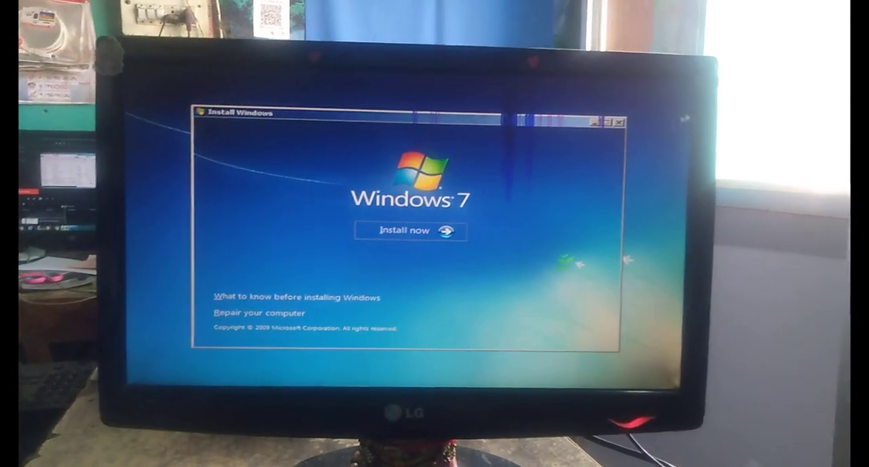
{"action": "left_click", "coordinate": [620, 123]}
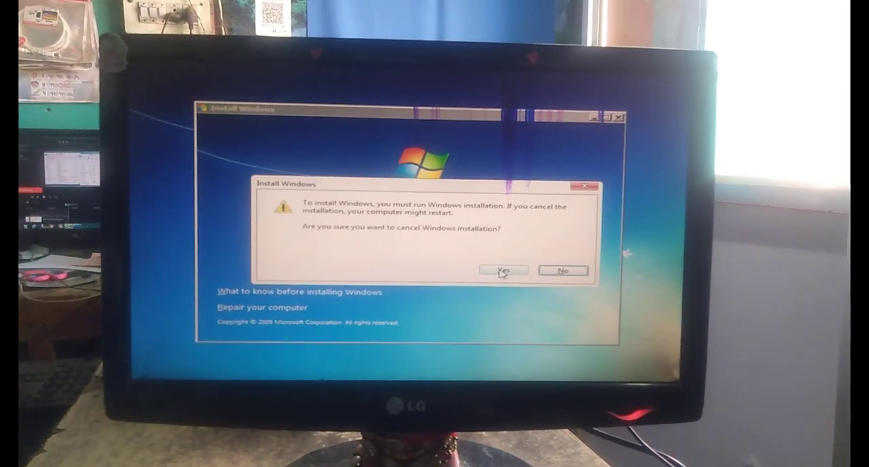
{"action": "left_click", "coordinate": [503, 271]}
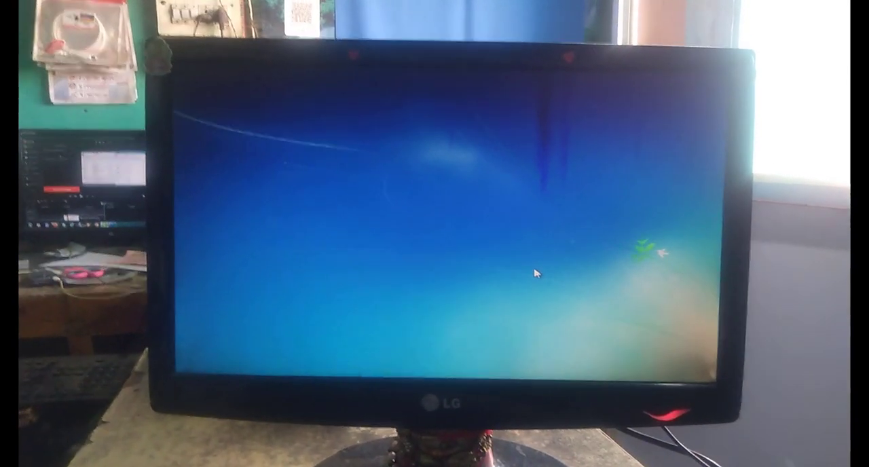